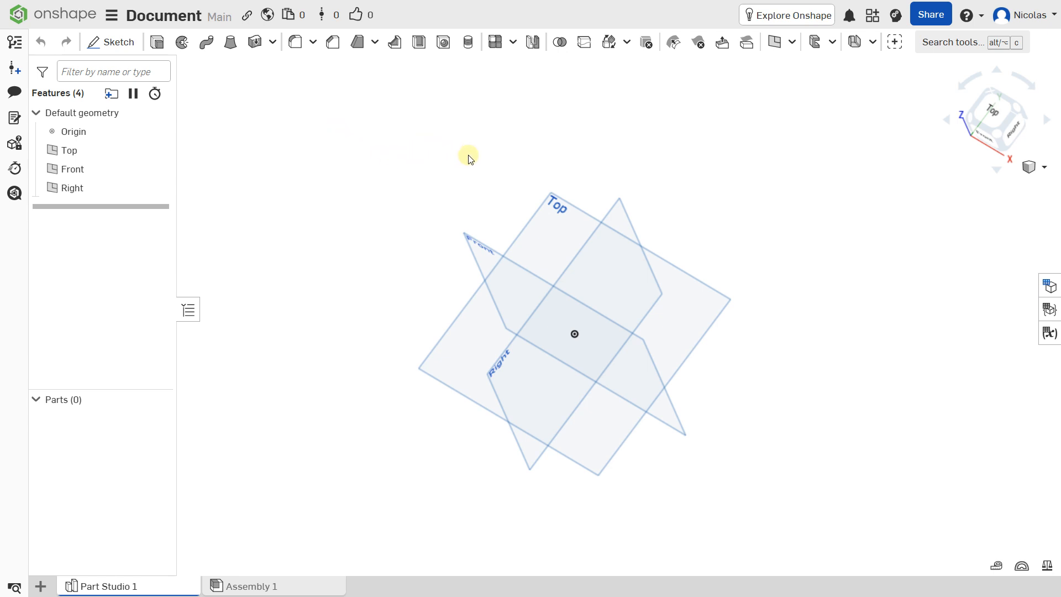
- Start a new sketch on the Top plane
scroll(471, 159, down, 1)
scroll(490, 180, down, 2)
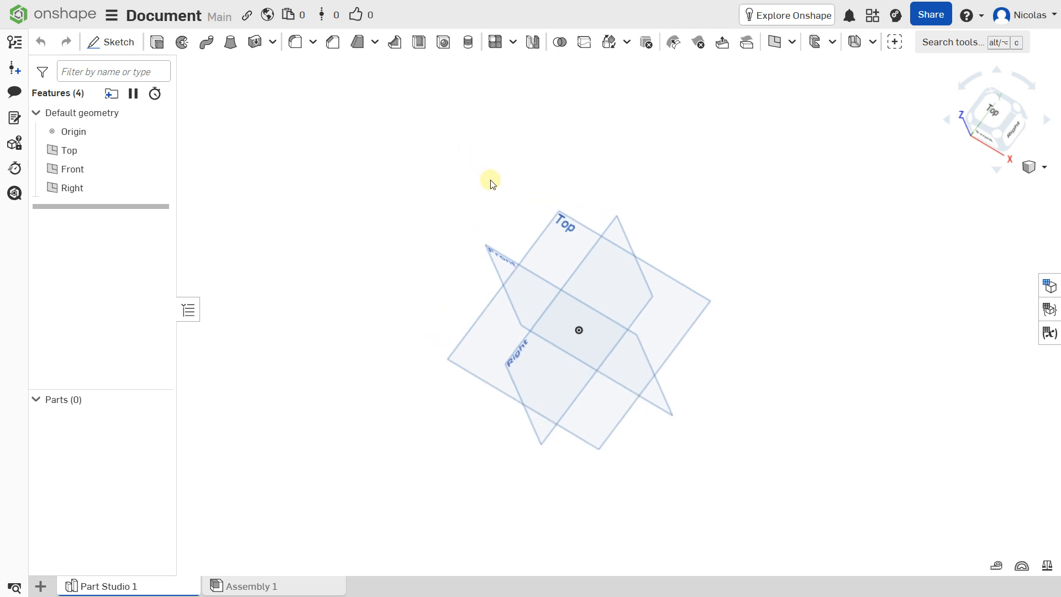
click(555, 224)
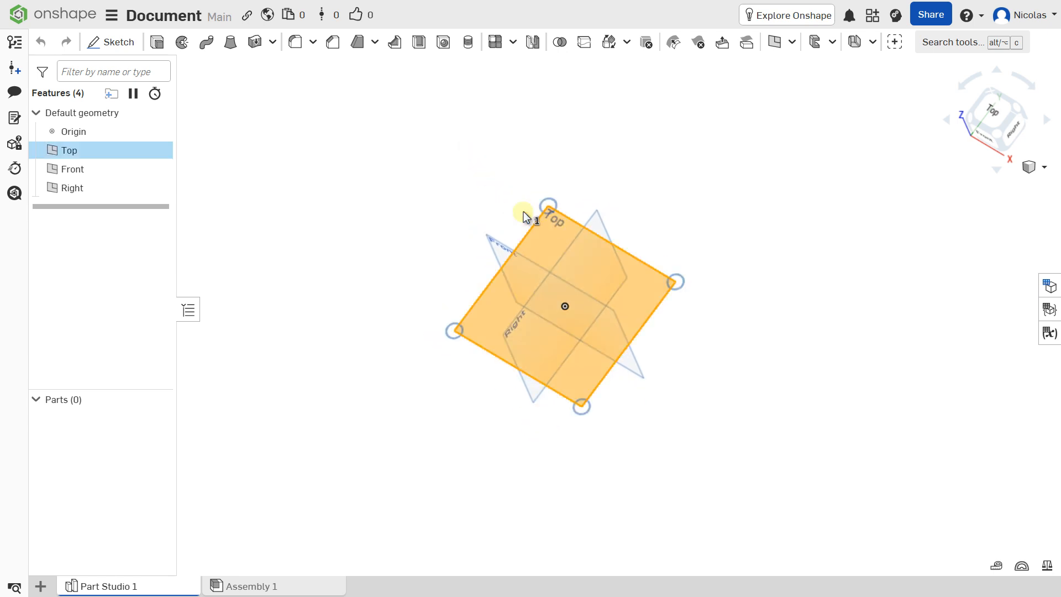
click(119, 44)
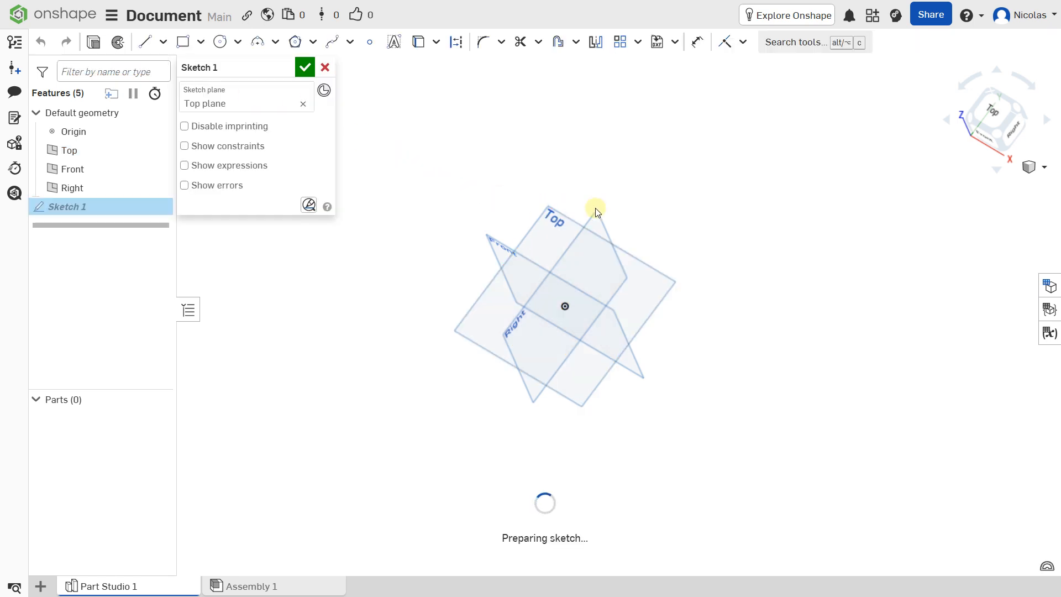
click(994, 111)
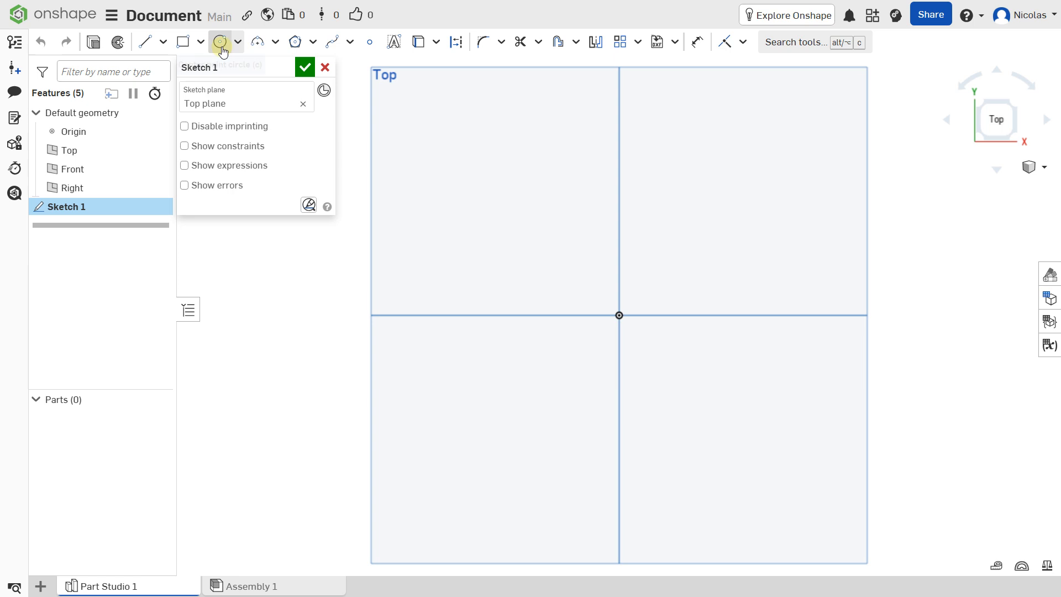
- Sketch a center-point rectangle about 202 mm wide and 51 mm high, centred on the origin
click(201, 42)
click(226, 90)
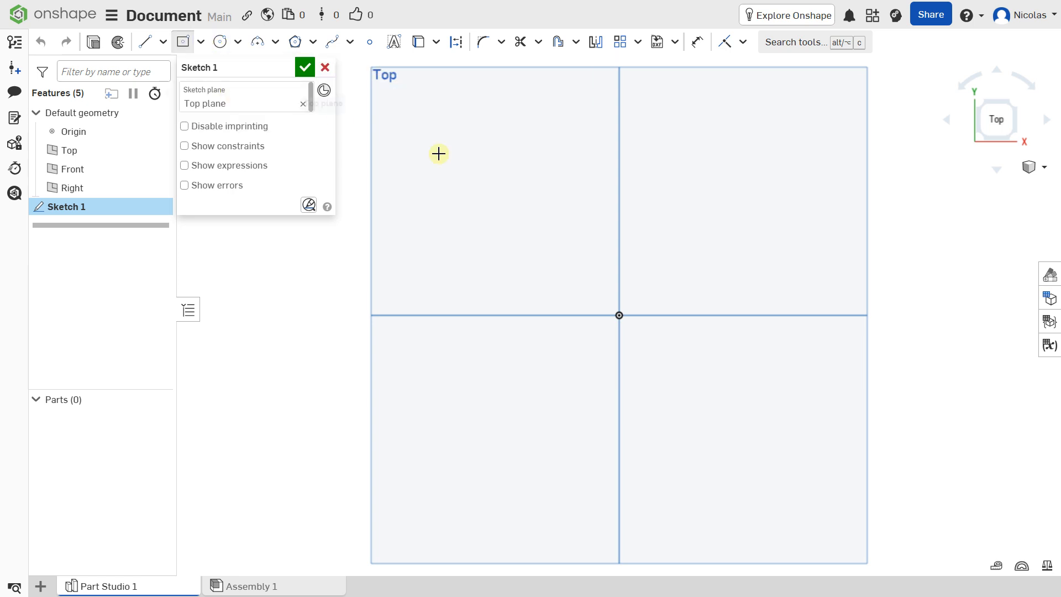
scroll(540, 208, down, 2)
scroll(585, 271, down, 5)
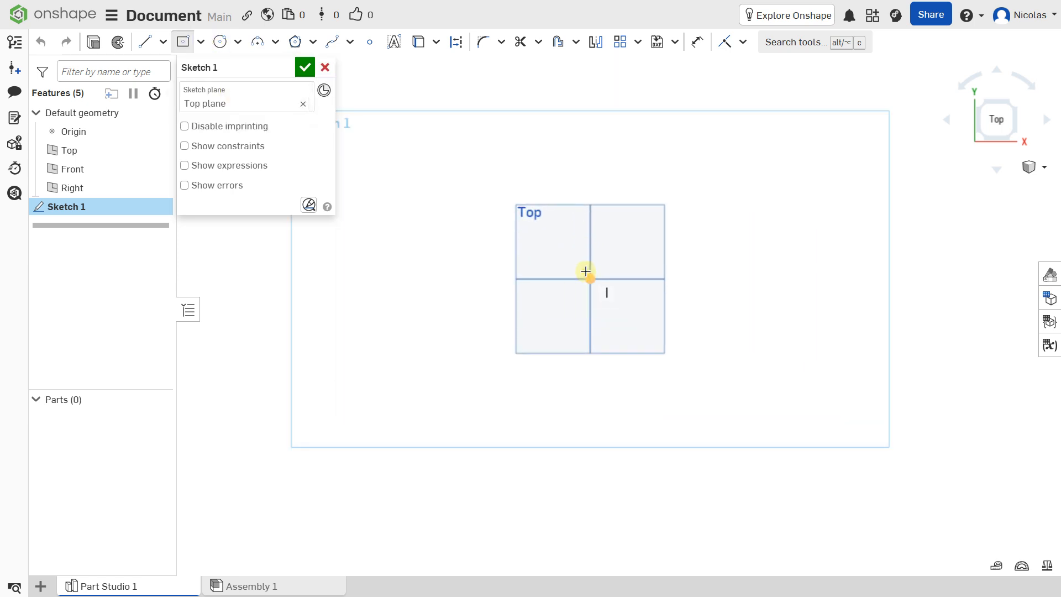
scroll(586, 271, up, 5)
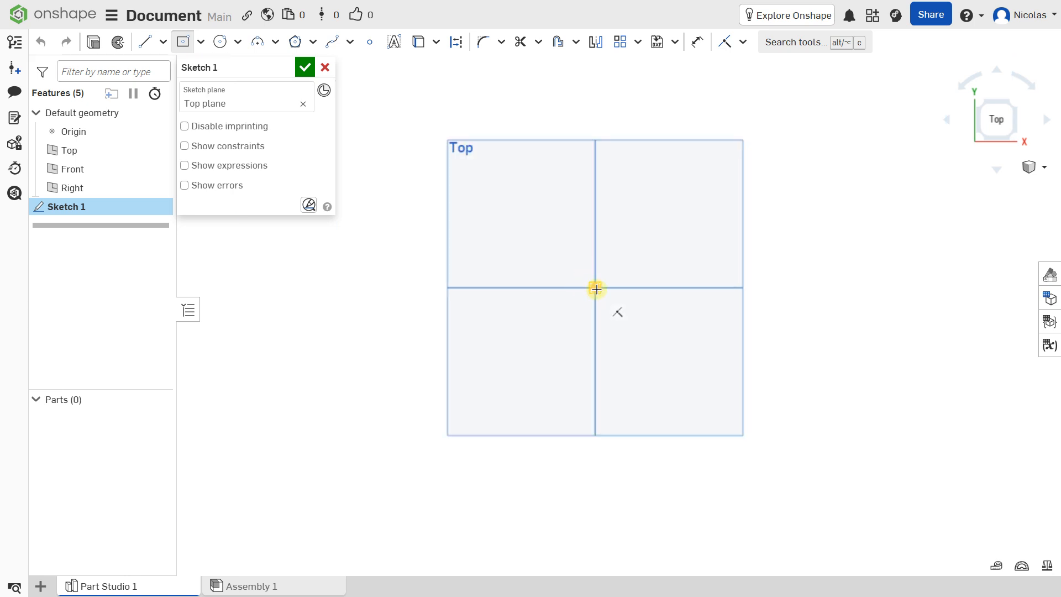
click(595, 287)
click(620, 315)
click(397, 237)
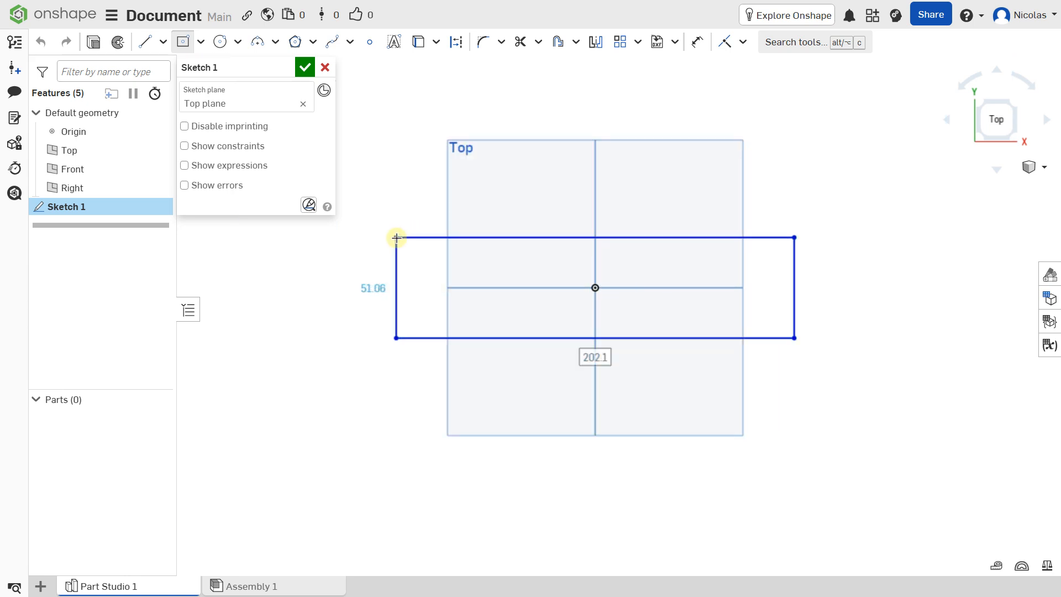
- Set the rectangle's width to 200 mm and its height to 60 mm
key(Caps_Lock)
text(200)
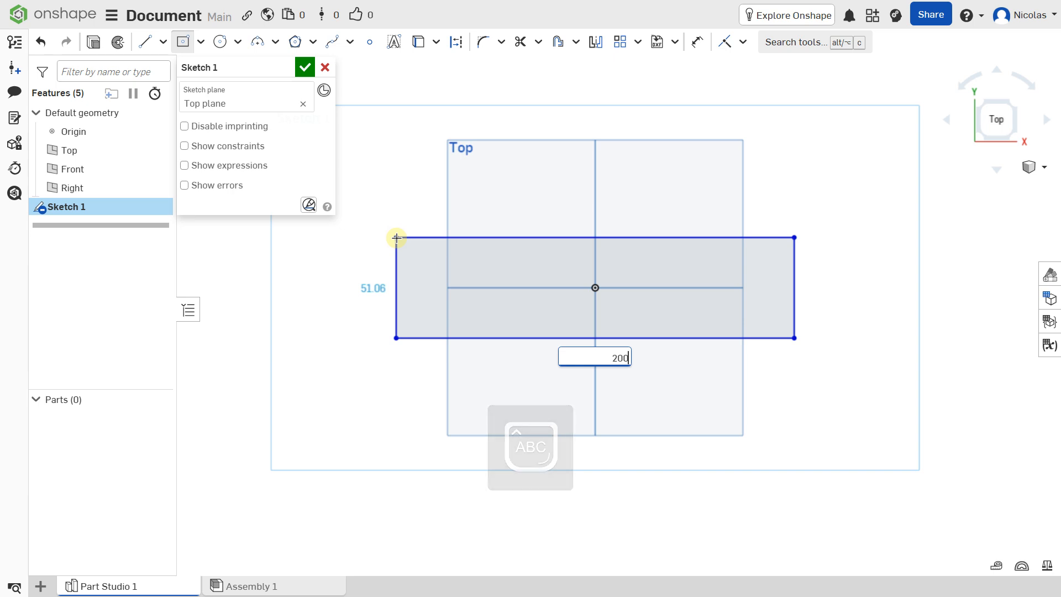
key(Tab)
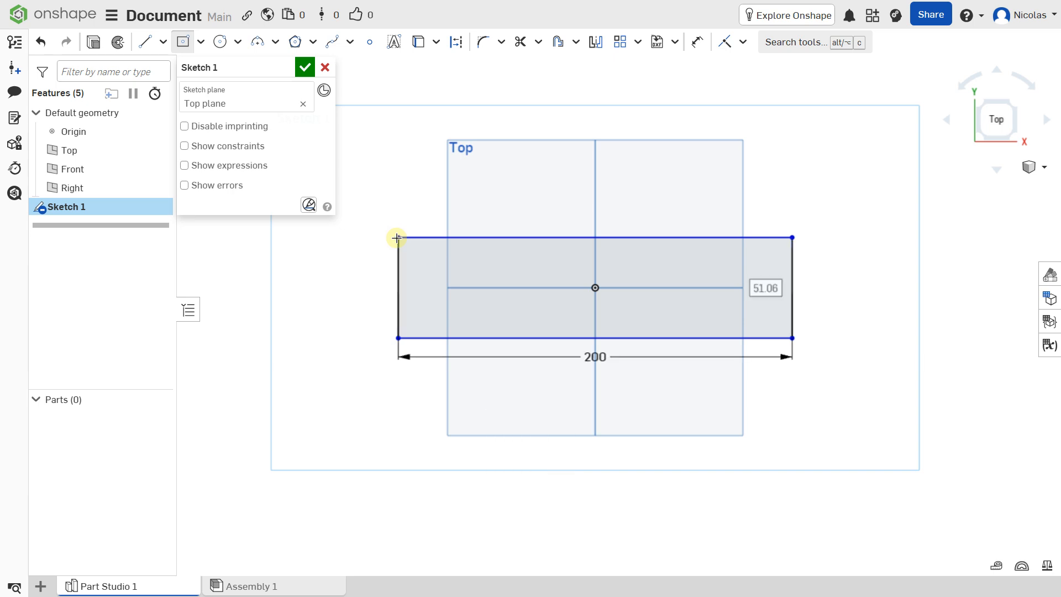
text(60)
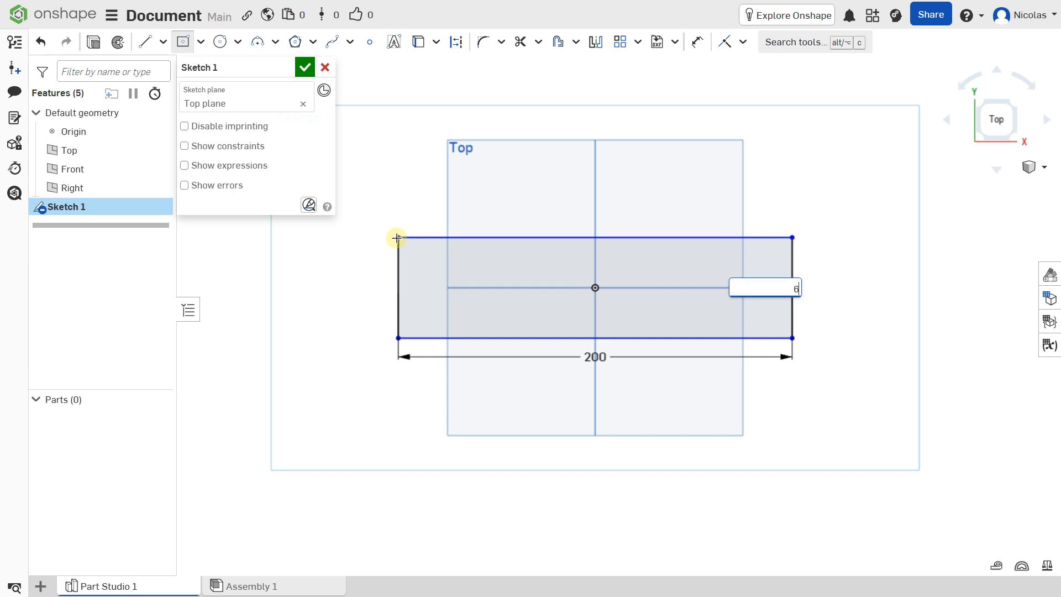
key(Return)
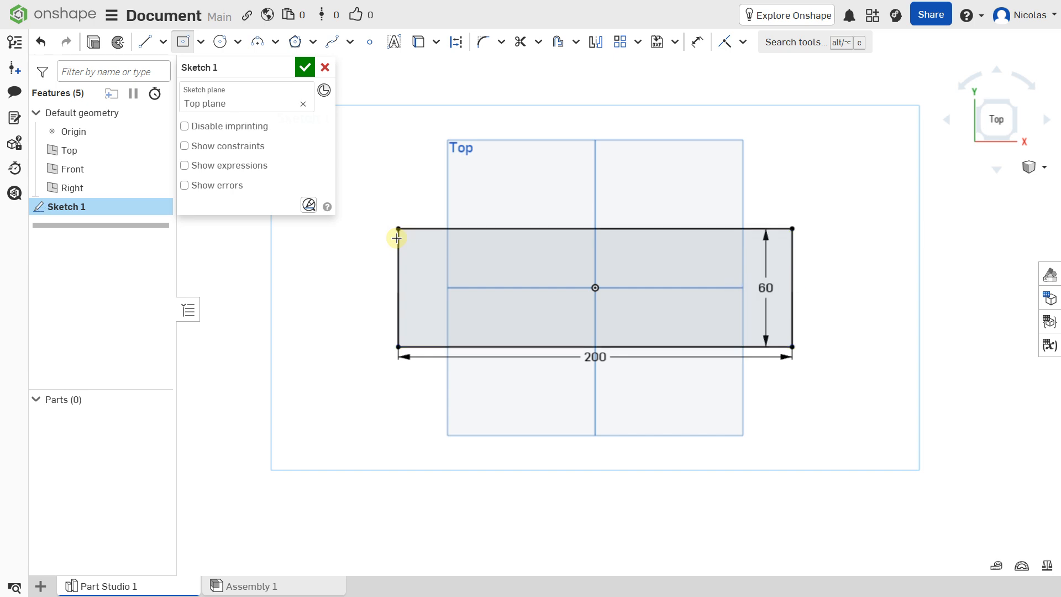
- Sketch a circle inside the rectangle near its upper-left corner and set its diameter to 12 mm
scroll(455, 254, up, 3)
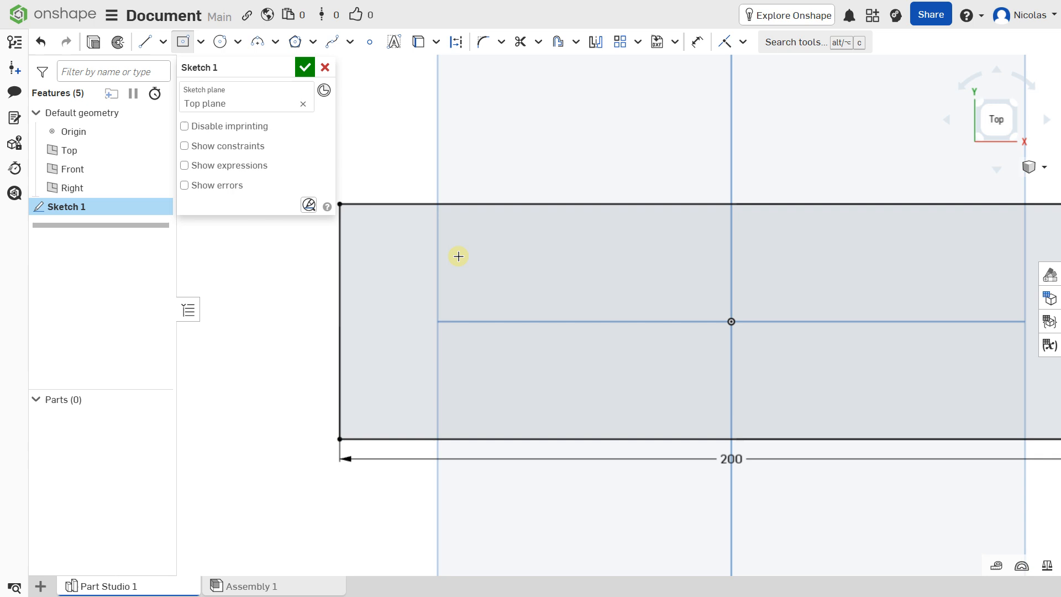
scroll(453, 257, down, 1)
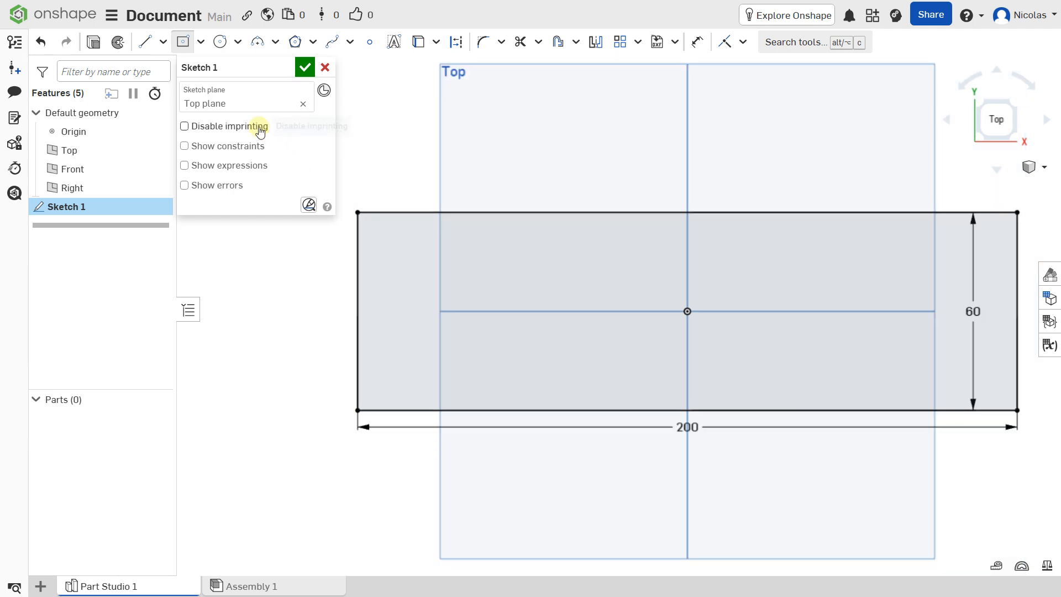
click(223, 42)
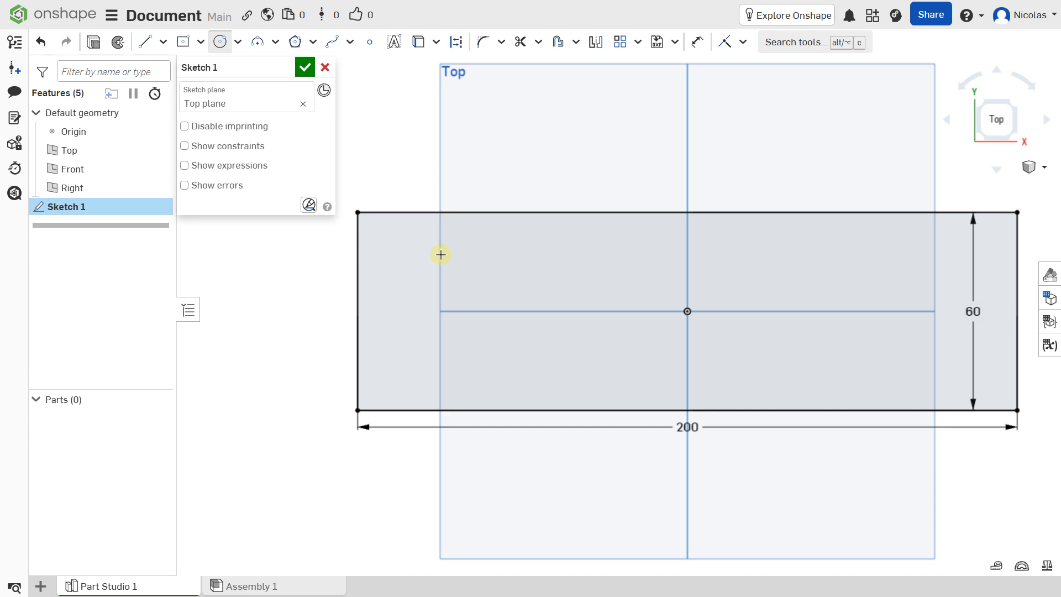
scroll(417, 270, up, 1)
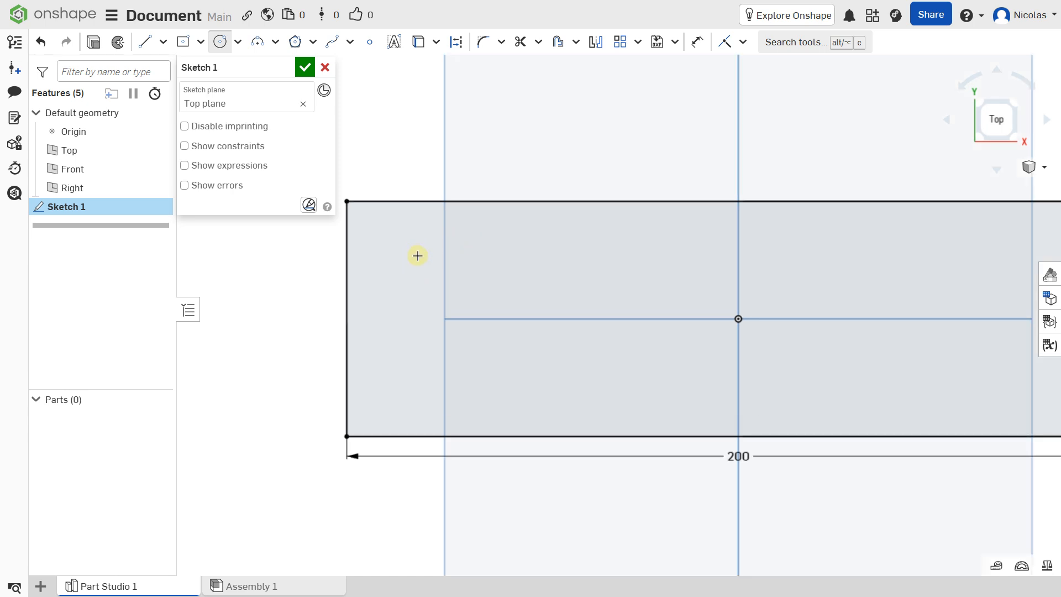
drag(417, 255, 418, 230)
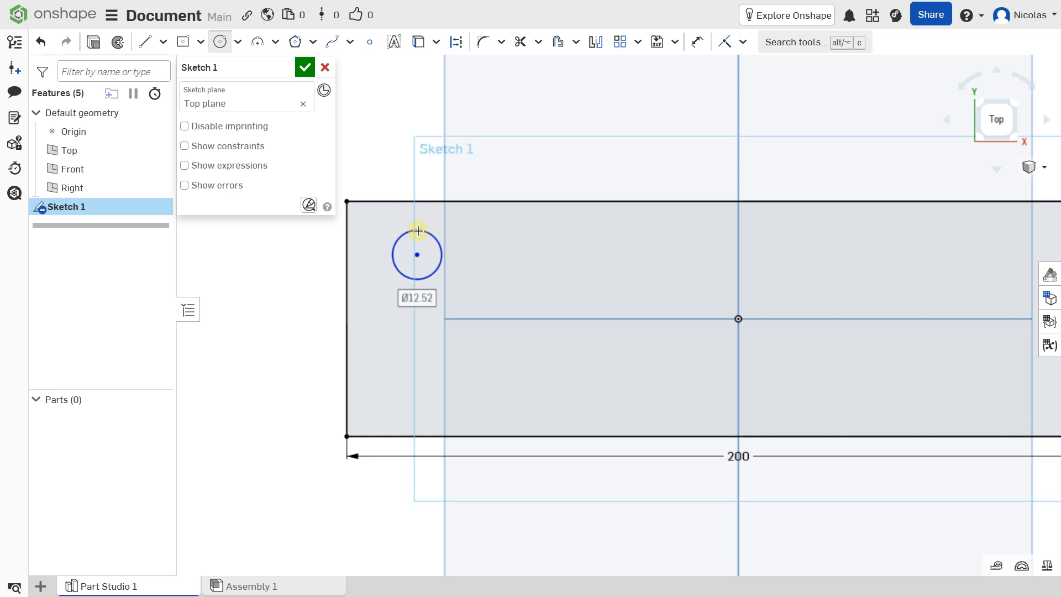
text(12)
key(Return)
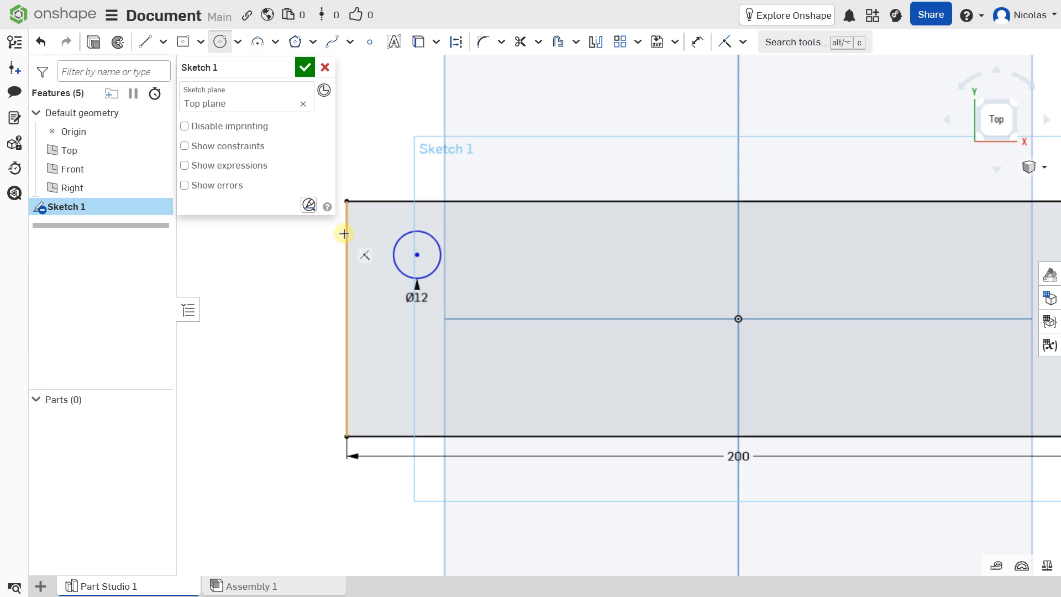
- Dimension the circle's center 20 mm from the rectangle's left edge
click(698, 48)
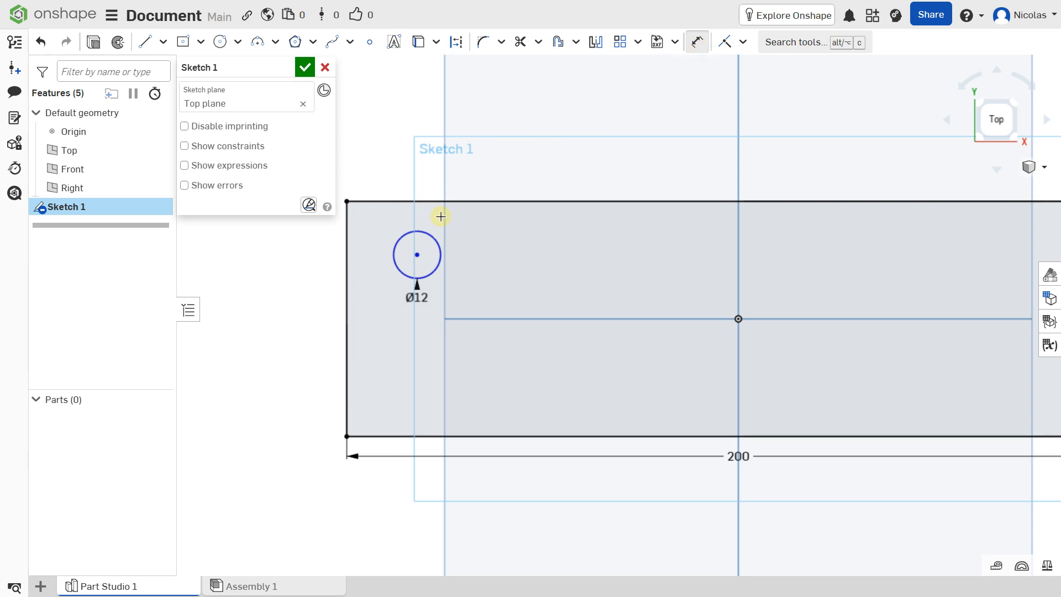
click(416, 254)
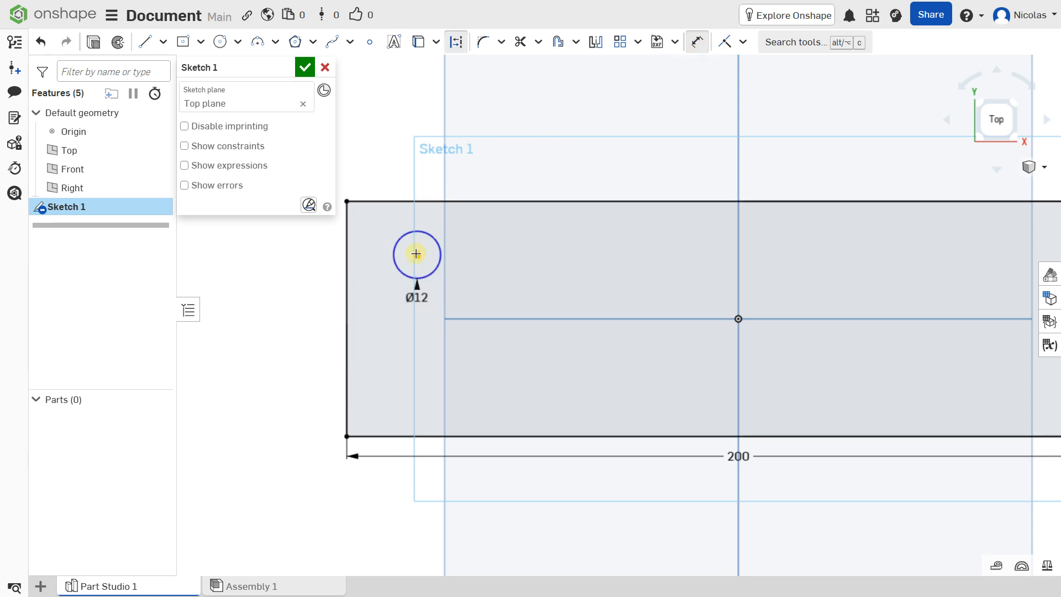
click(346, 260)
middle_drag(366, 272, 447, 305)
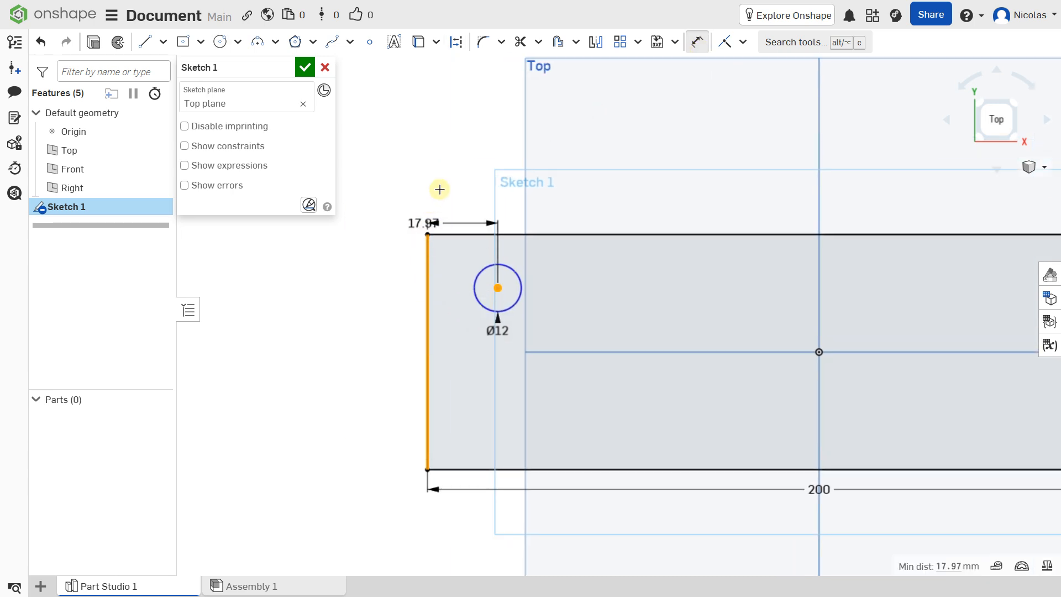
click(452, 164)
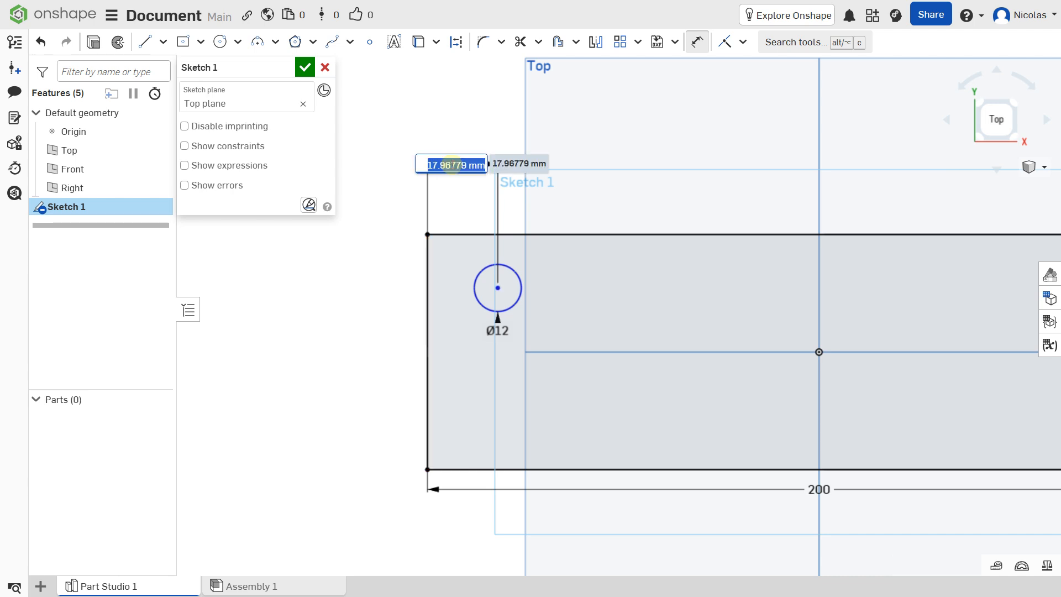
text(10)
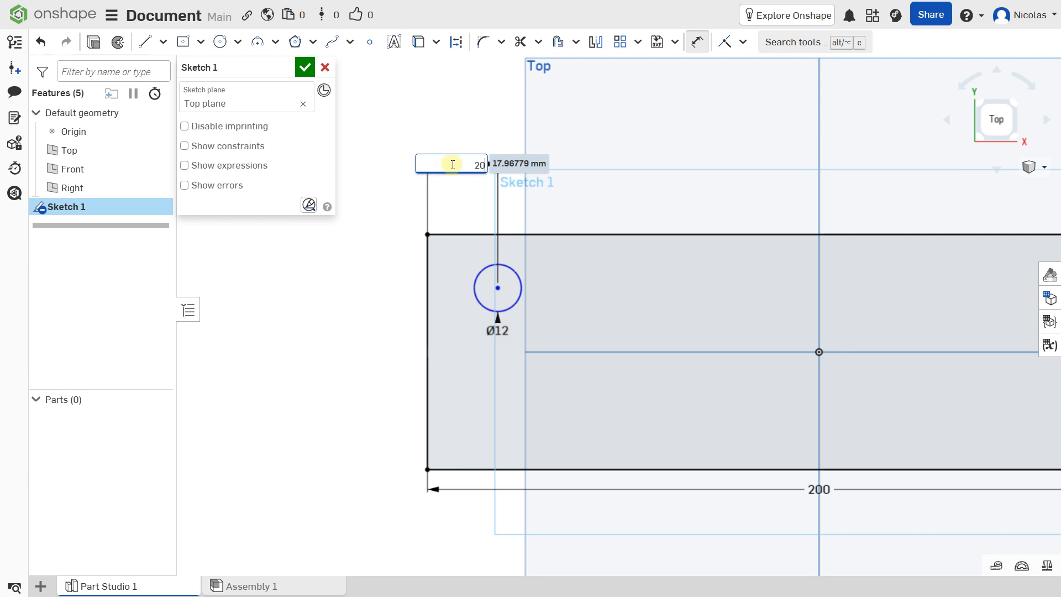
key(Return)
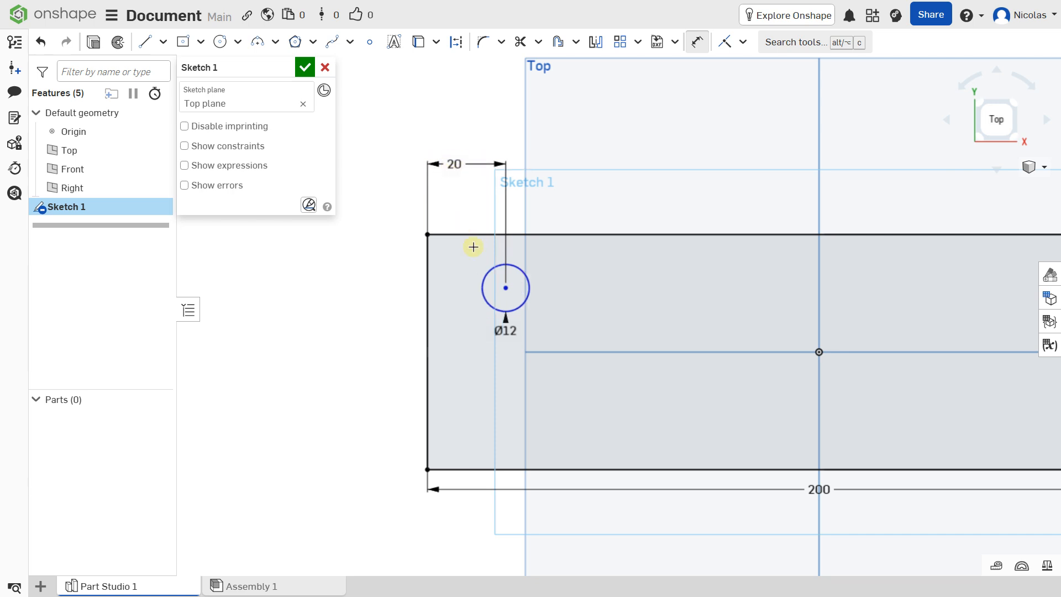
key(d)
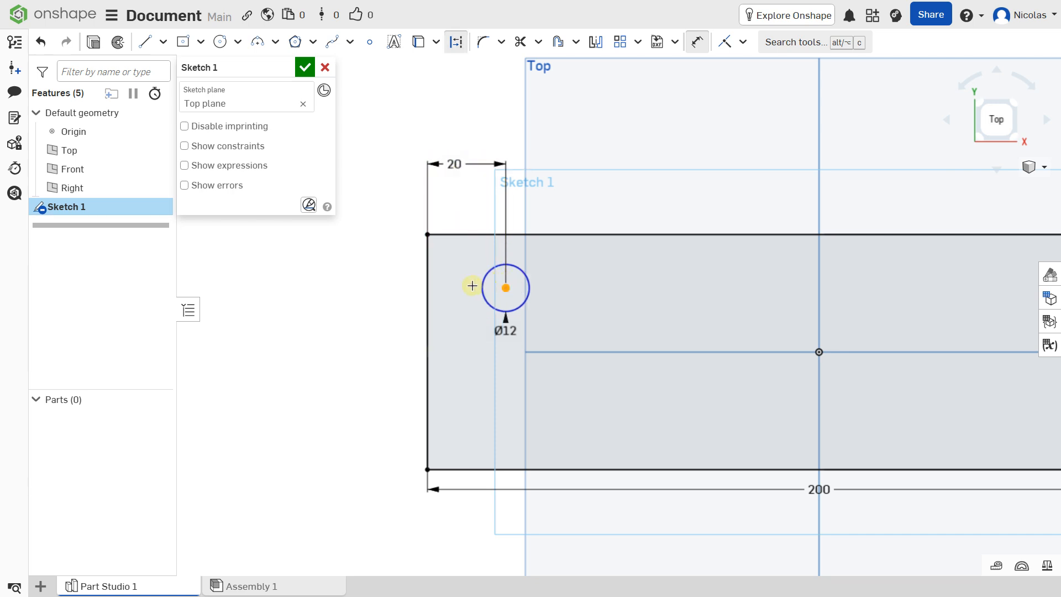
click(428, 287)
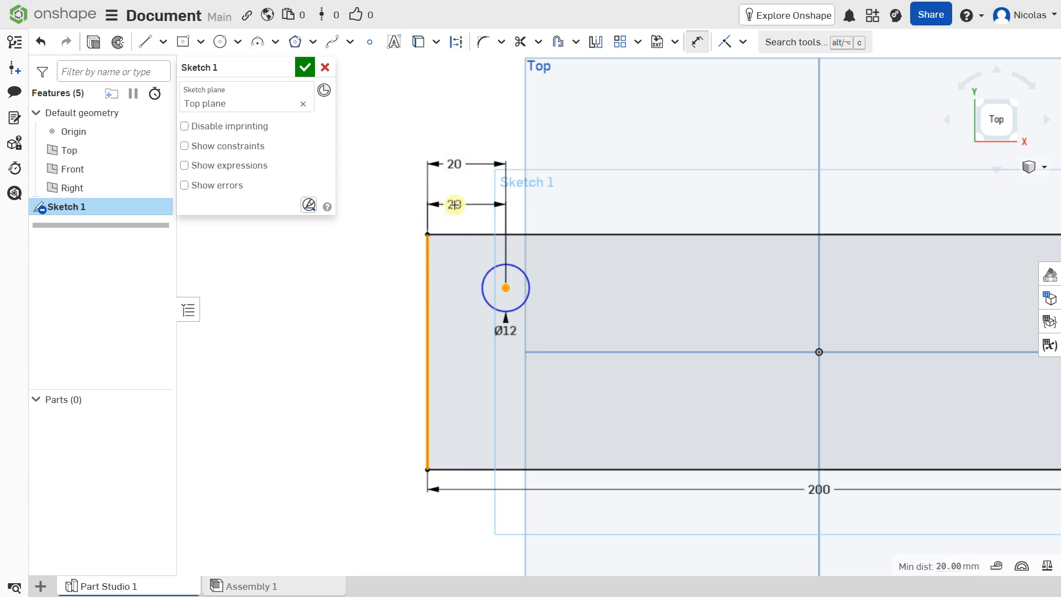
key(Escape)
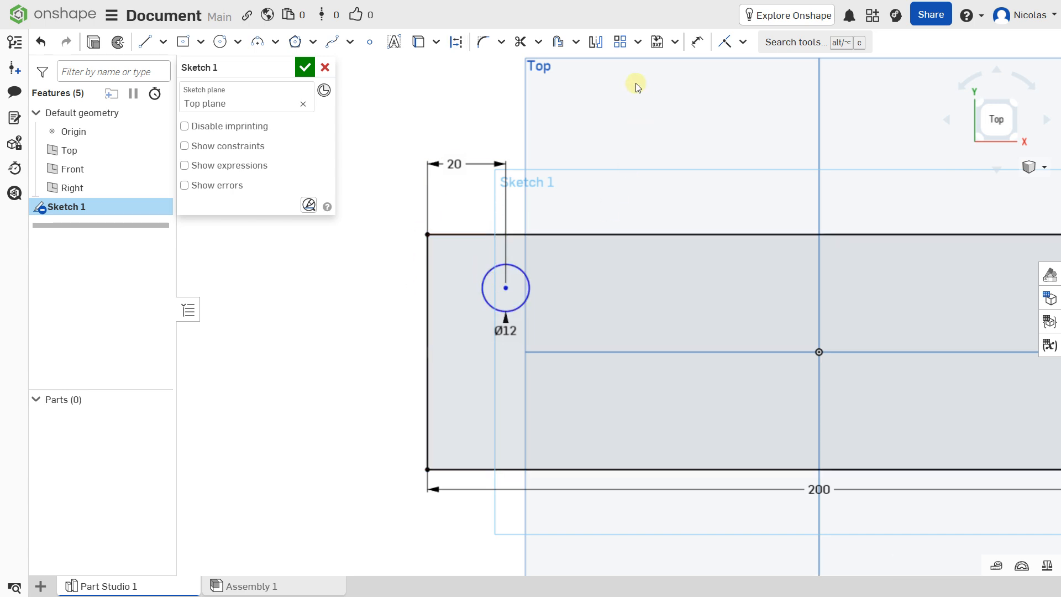
- Dimension the circle's center 14 mm below the rectangle's upper edge
click(694, 44)
click(505, 288)
click(501, 231)
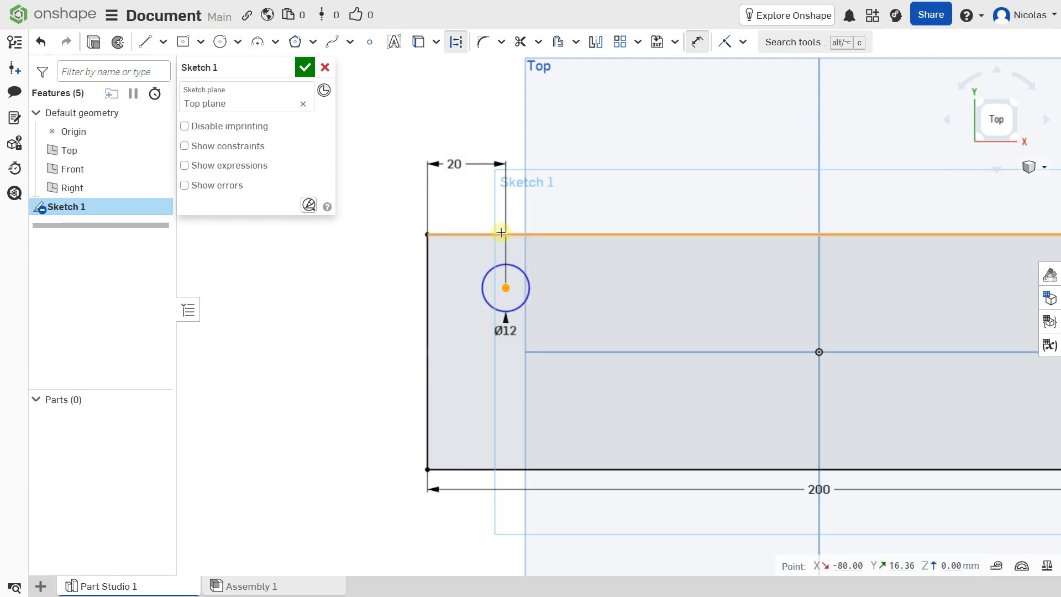
click(364, 247)
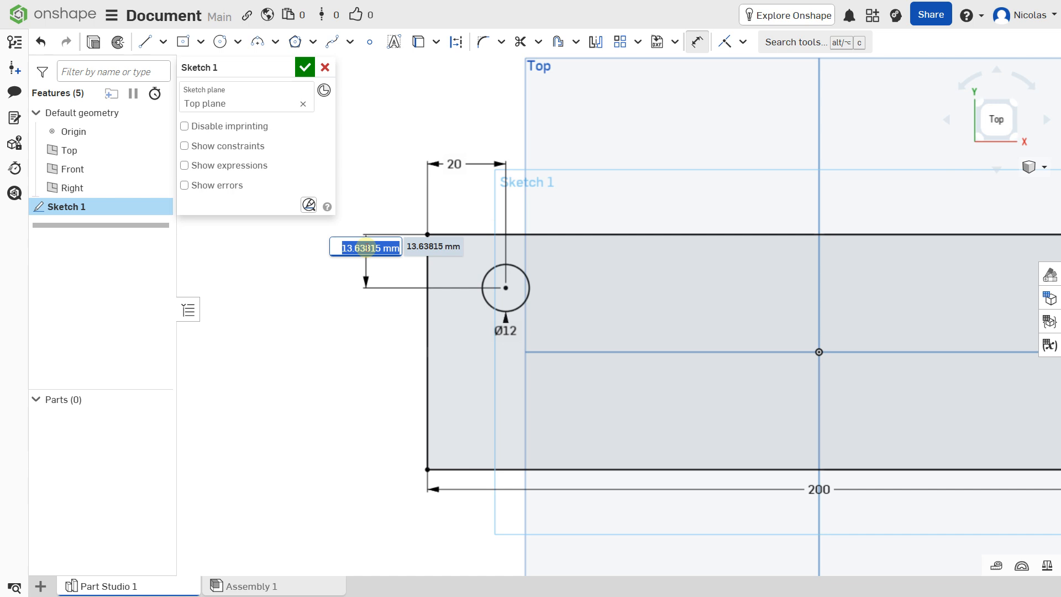
text(14)
key(Return)
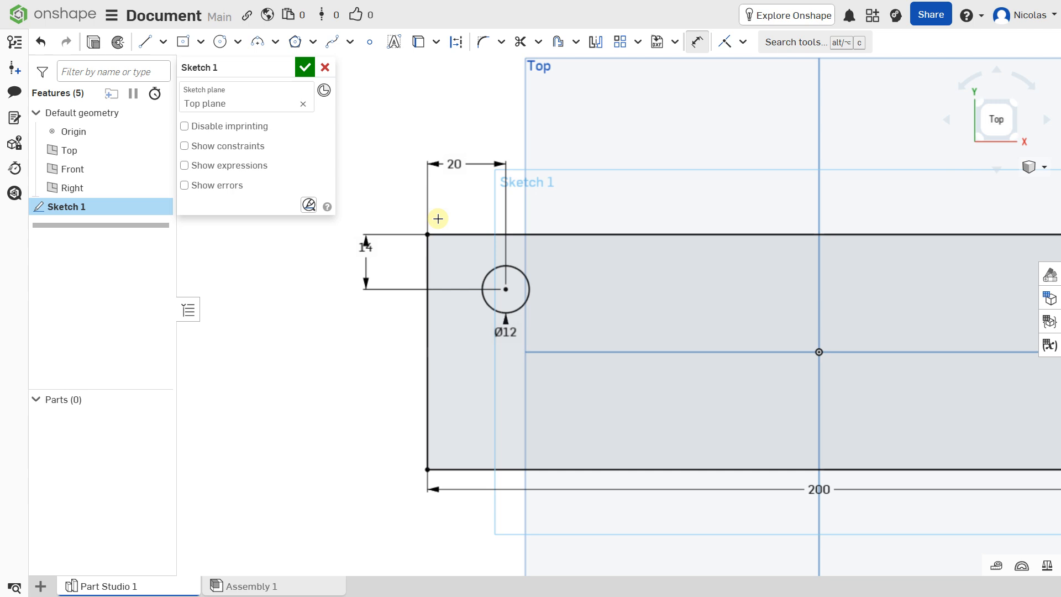
key(Escape)
- Sketch a second circle of 12 mm diameter to the right of the first one, with both centers at the same height
click(222, 44)
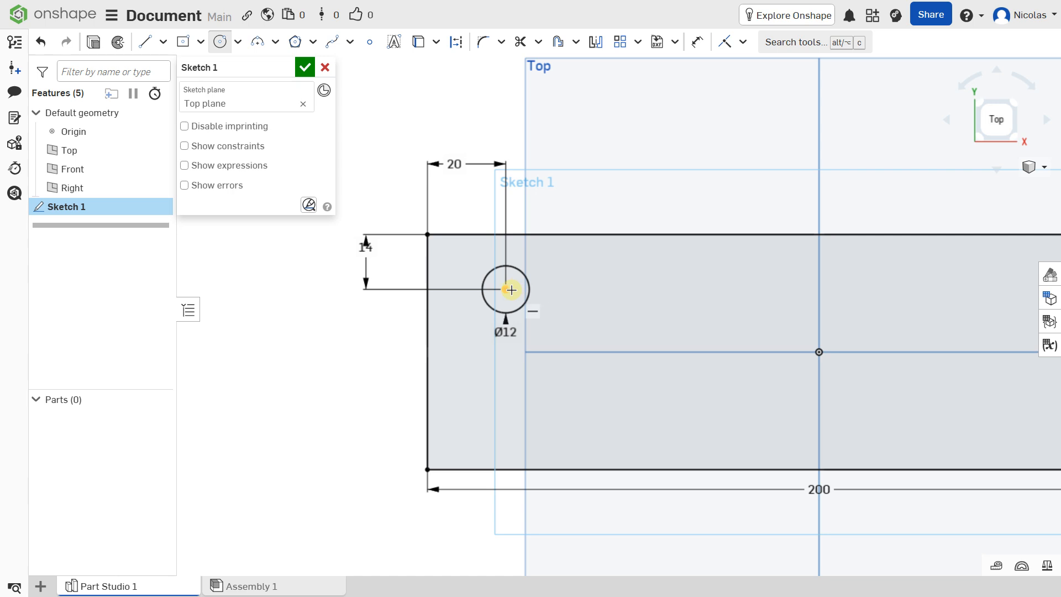
click(641, 289)
click(642, 265)
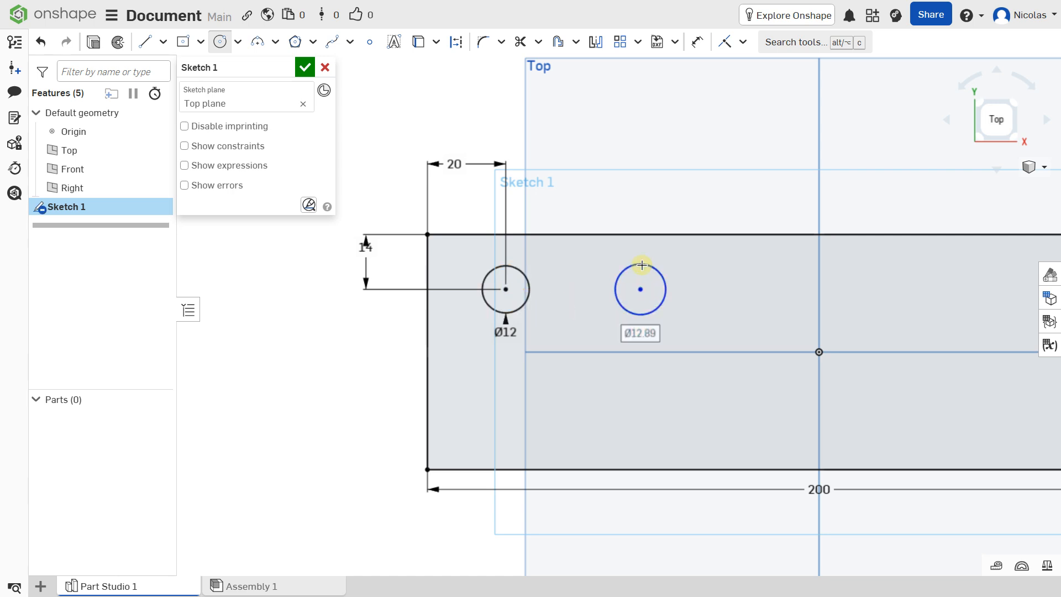
text(12)
key(Return)
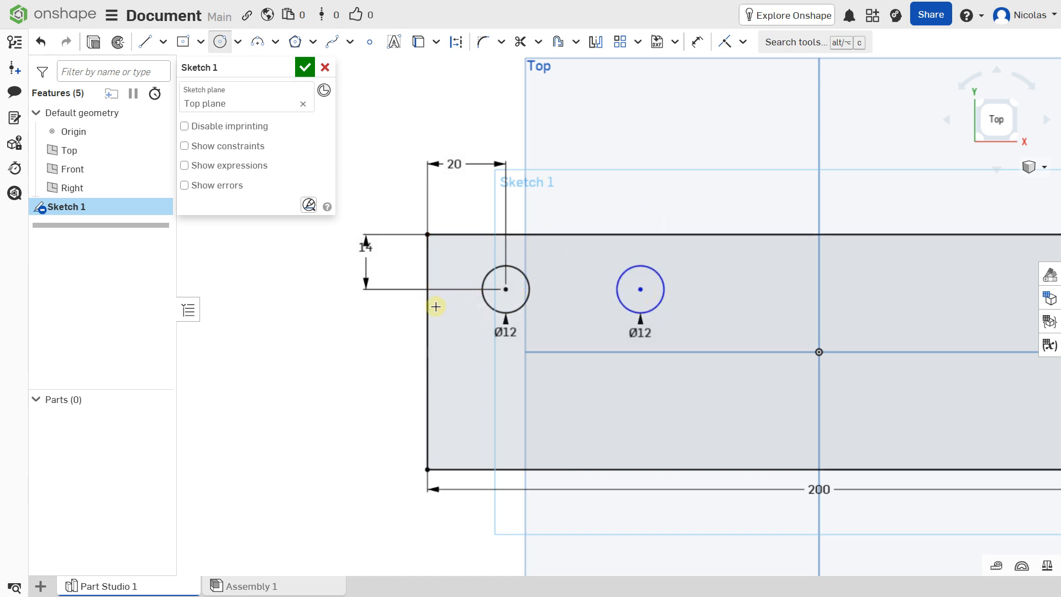
click(640, 289)
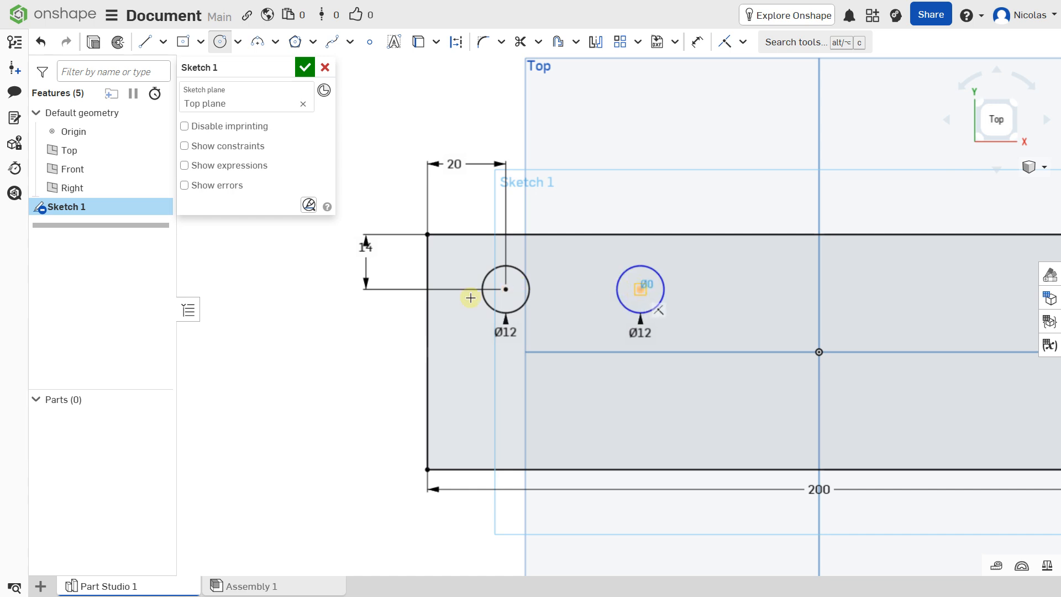
key(Escape)
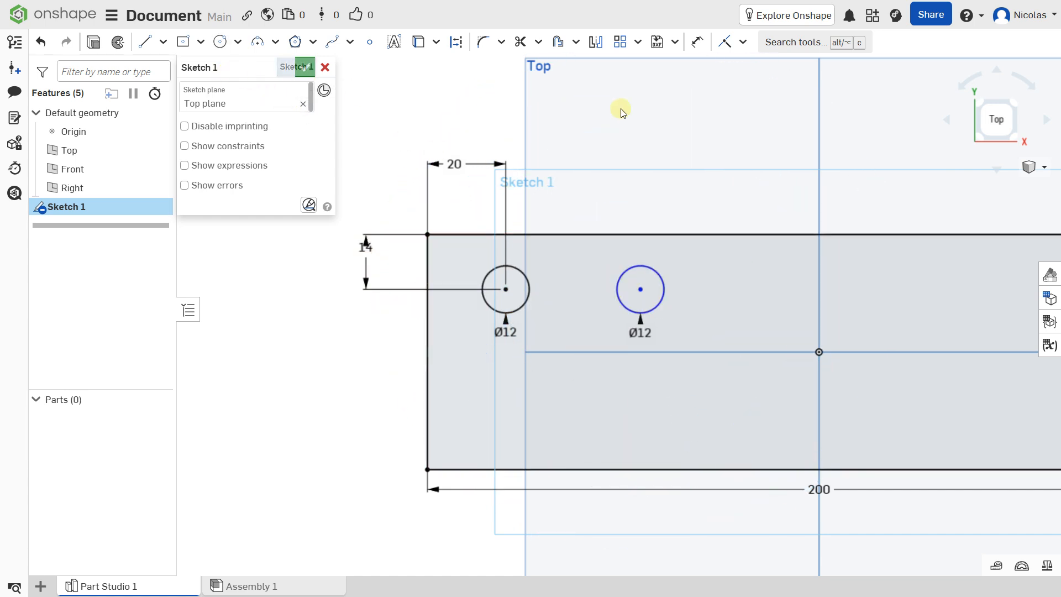
click(220, 42)
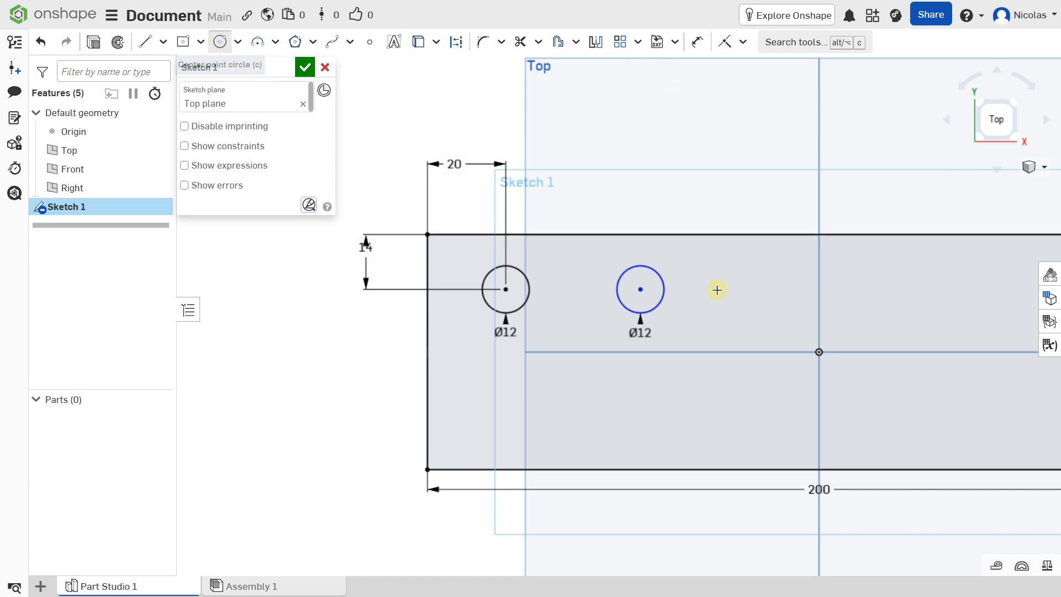
click(641, 288)
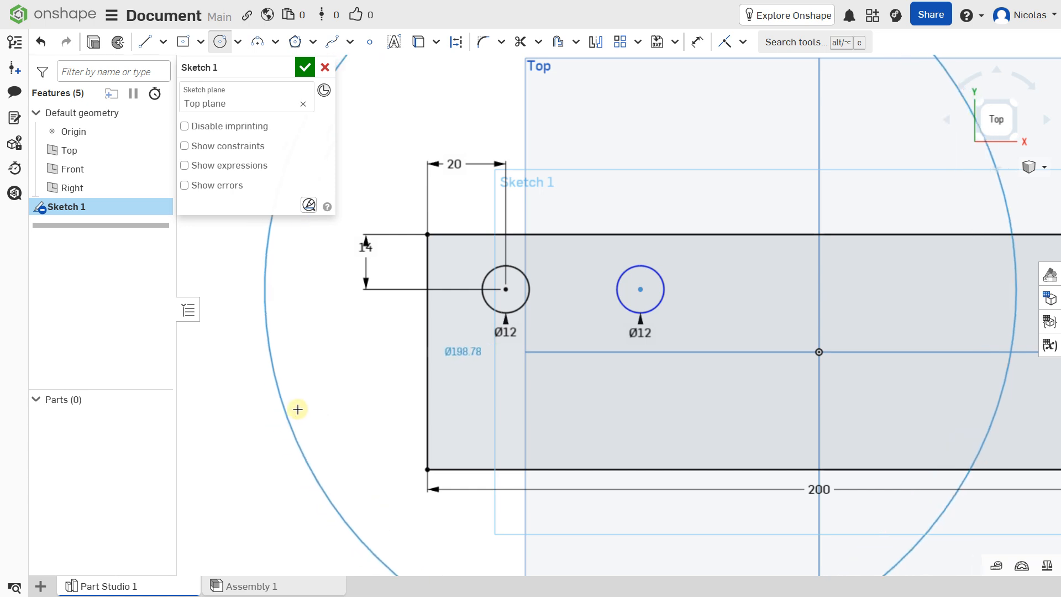
key(Escape)
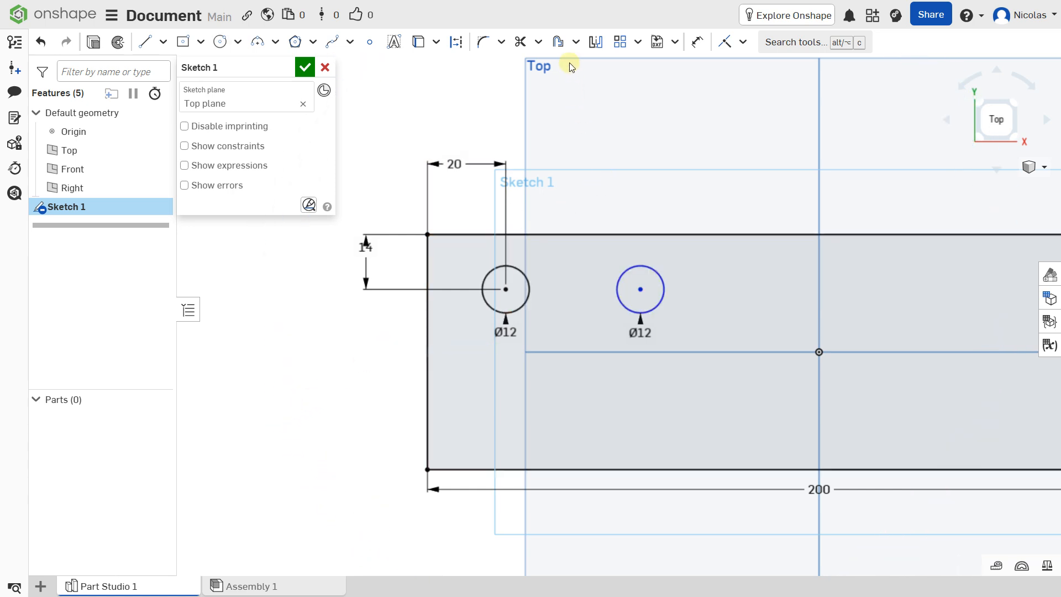
- Dimension the second circle's center 40 mm from the rectangle's left edge, placing it above the 20 mm dimension
click(697, 42)
click(640, 289)
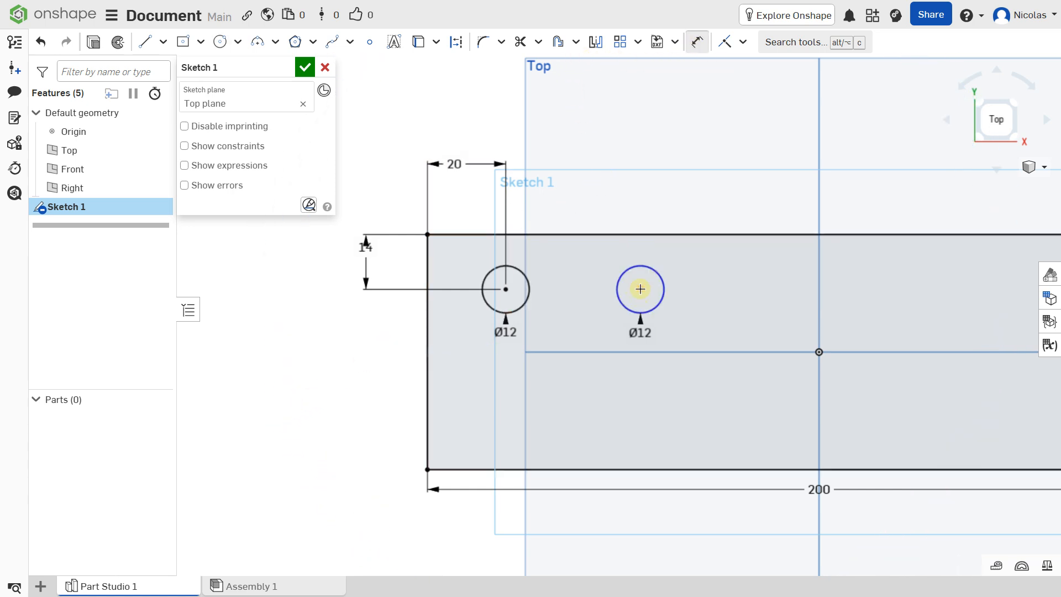
click(427, 293)
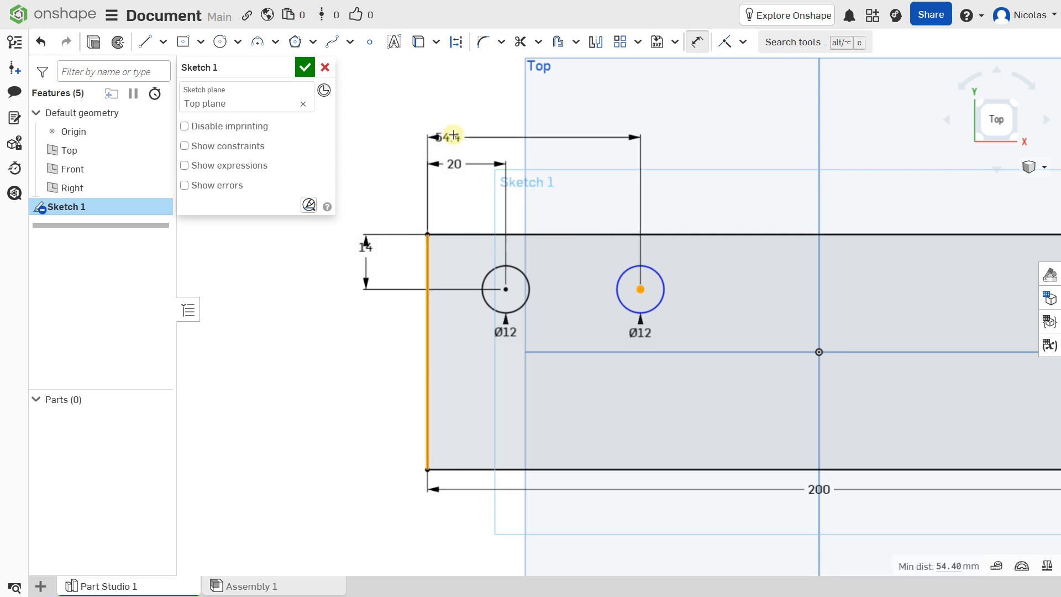
click(453, 127)
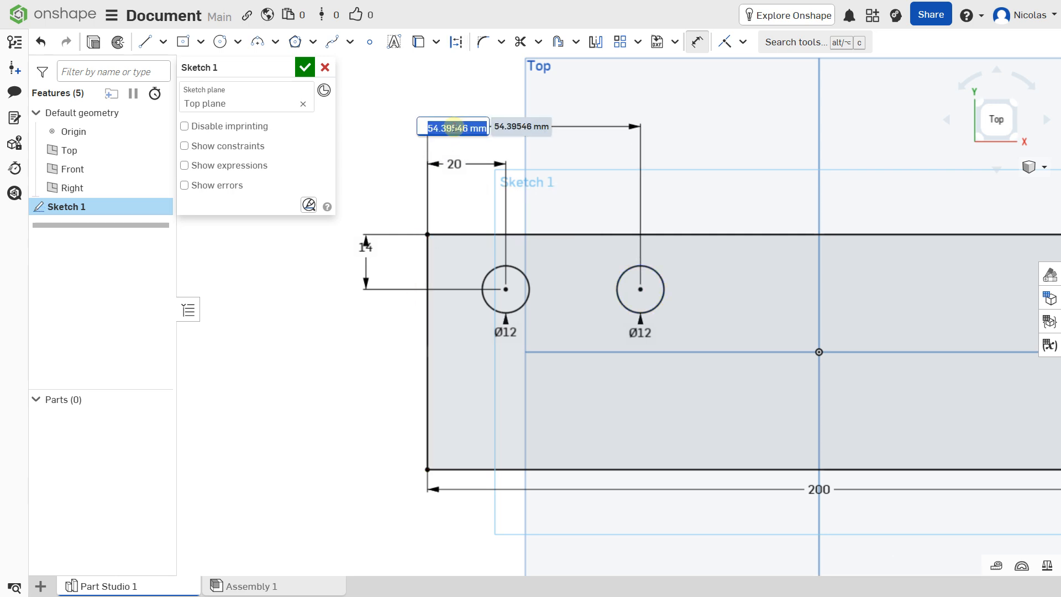
text(54)
key(Return)
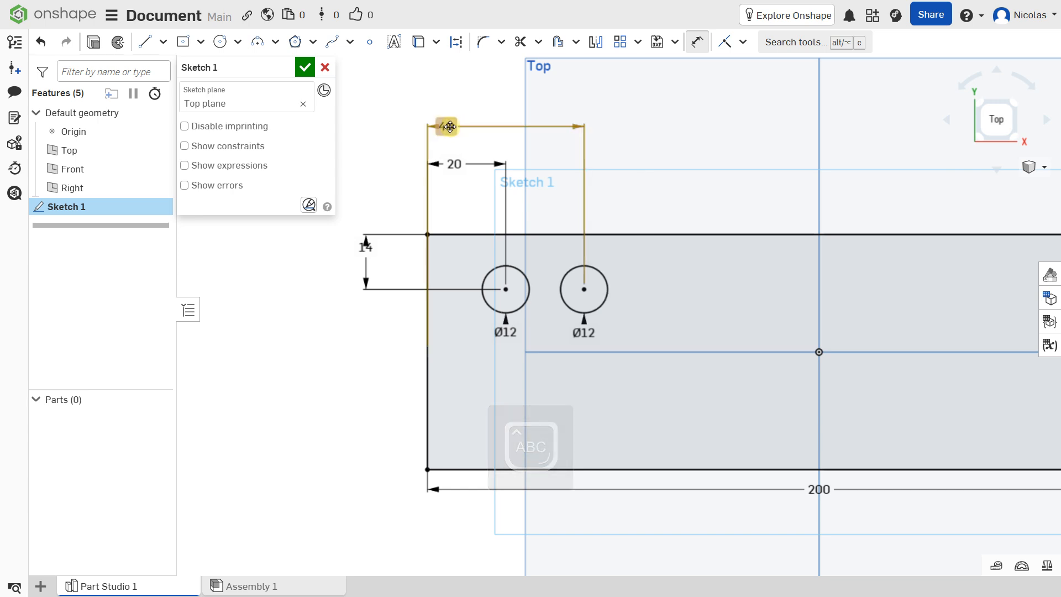
- Set the second circle's center distance from the rectangle's left edge to 48 mm
double_click(451, 126)
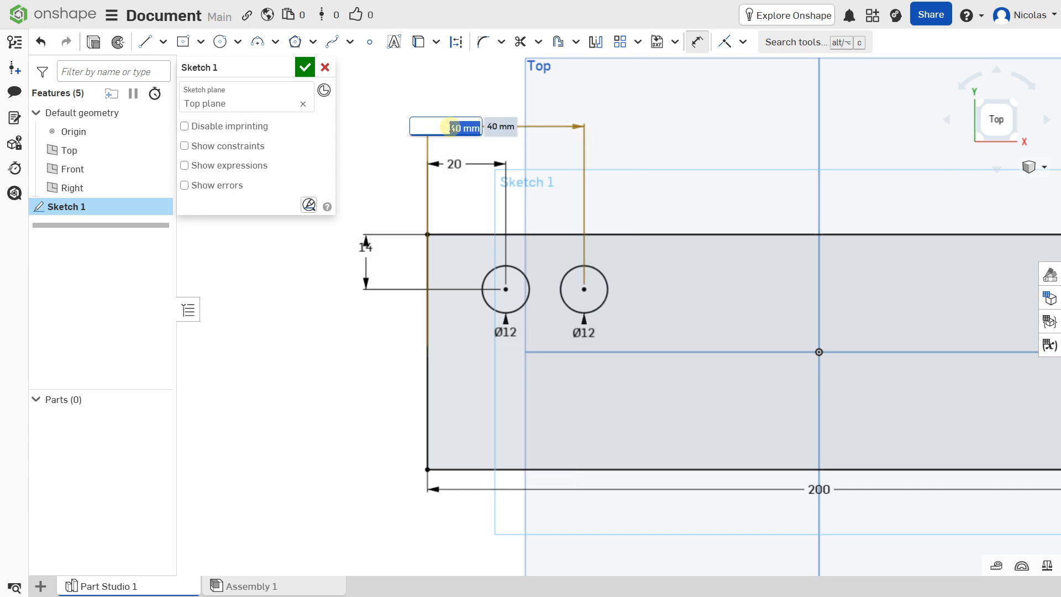
text(48)
key(Return)
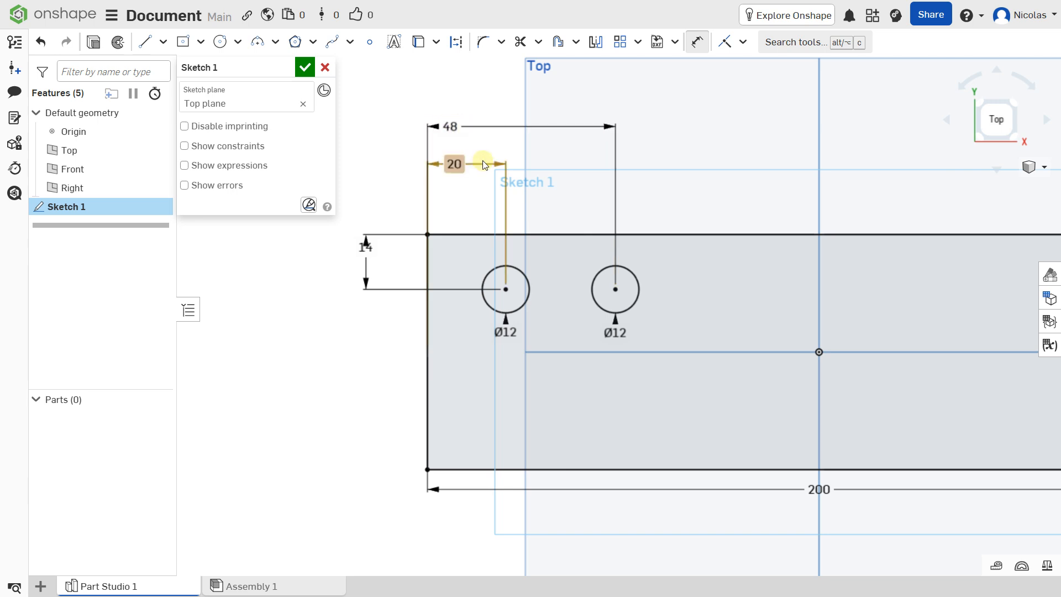
key(Escape)
- Mirror the two 12 mm circles across the Front plane line that runs lengthwise through the middle of the rectangle
scroll(500, 258, down, 2)
middle_drag(519, 246, 472, 239)
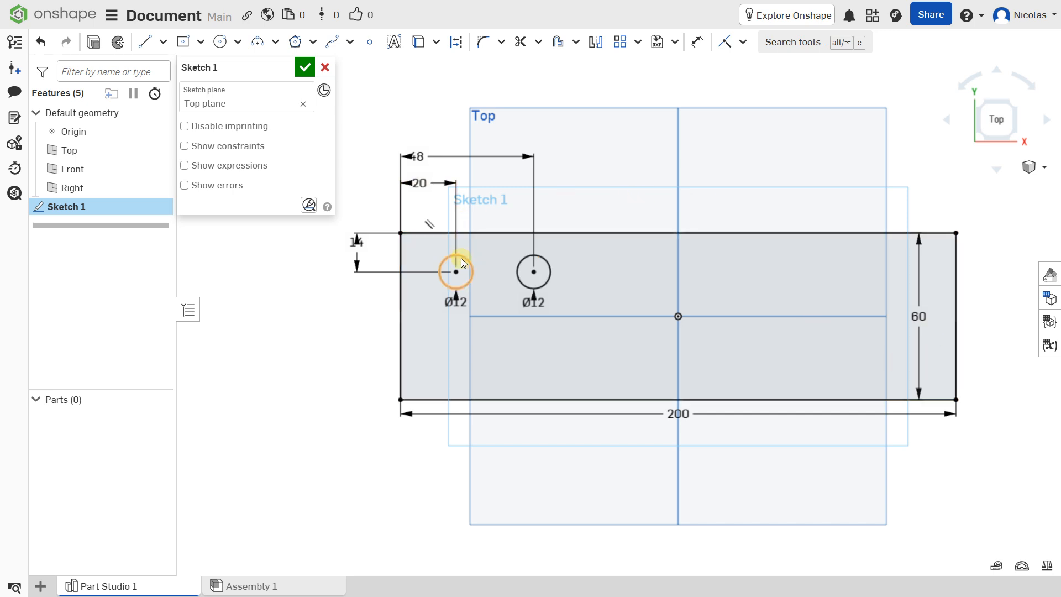
click(525, 257)
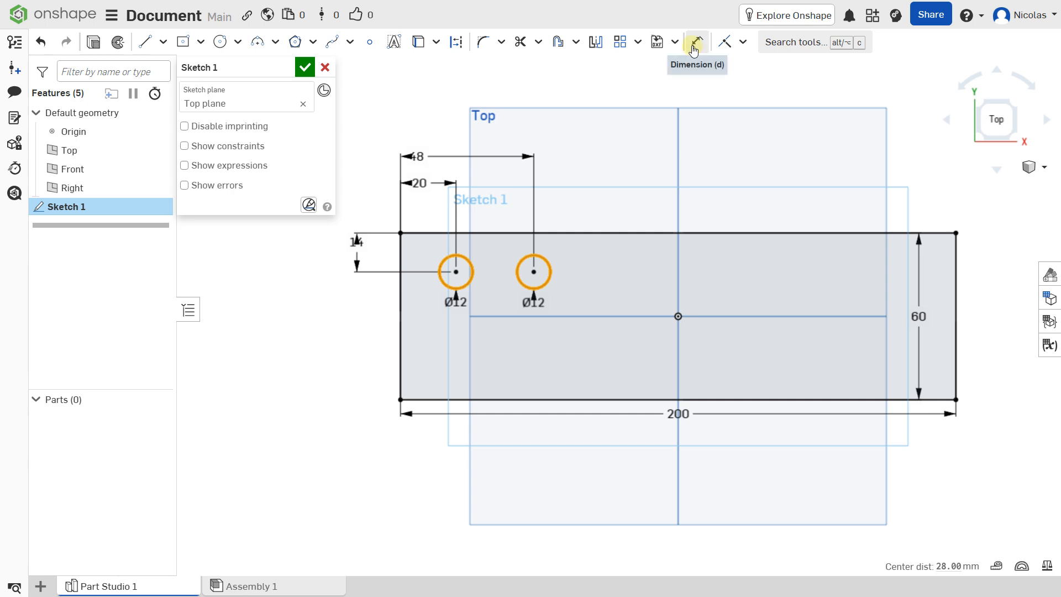
click(594, 43)
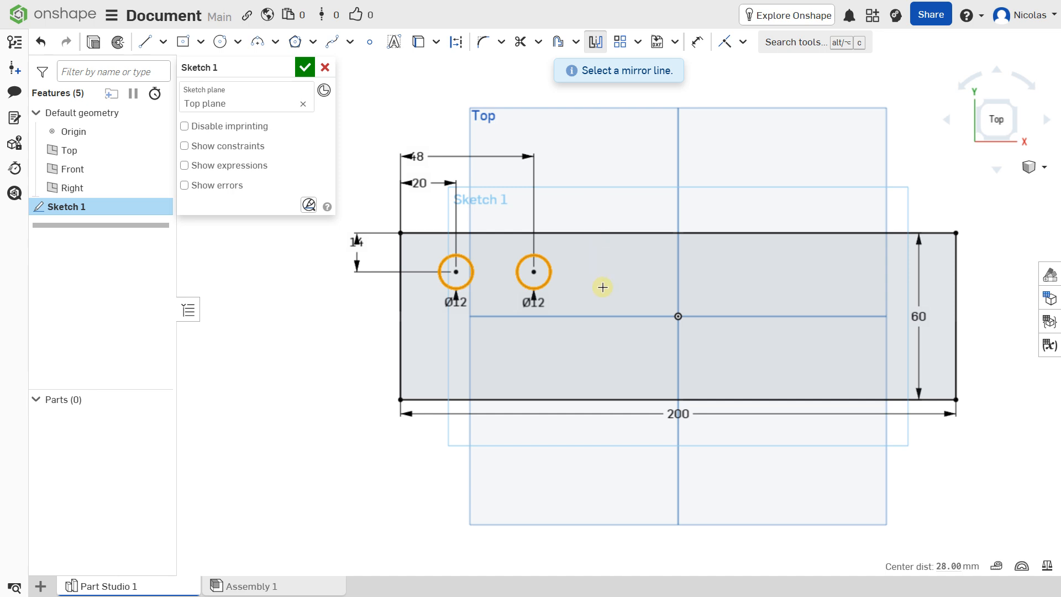
click(605, 313)
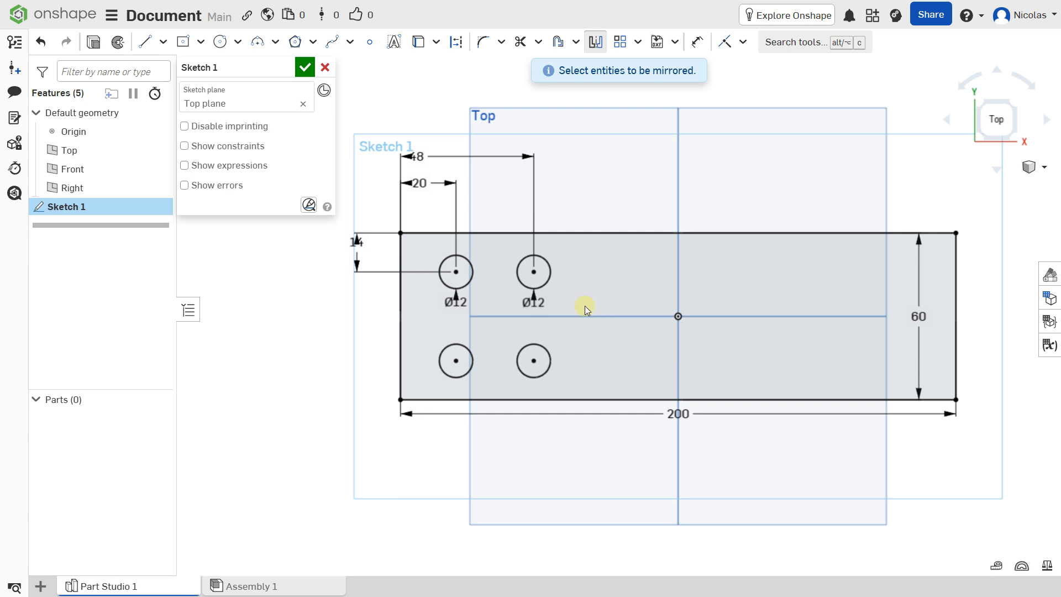
key(Escape)
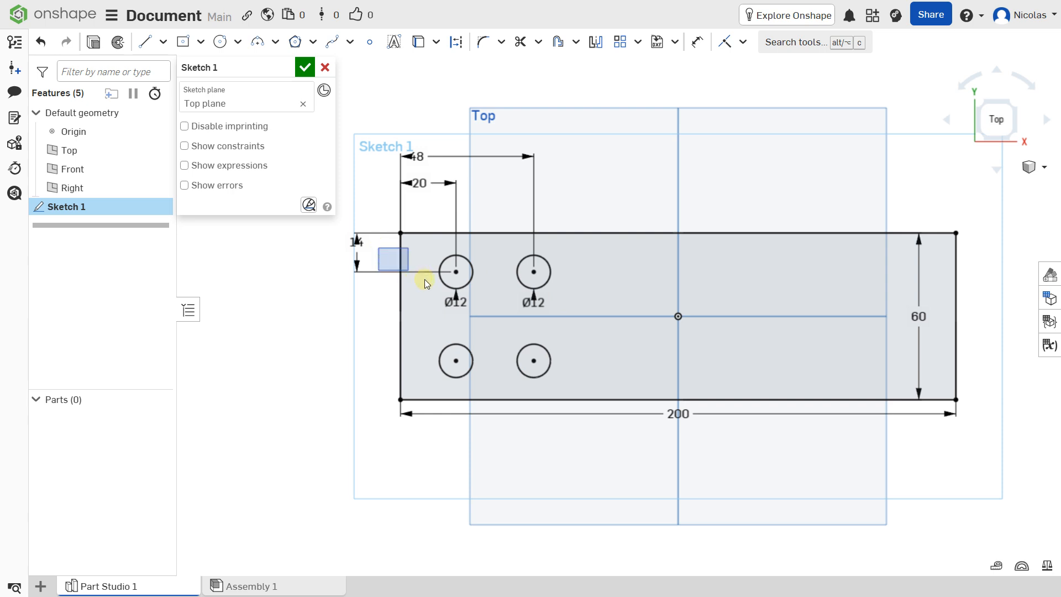
- Mirror all four circles across the Right plane line to the other end of the rectangle and finish the sketch
drag(424, 279, 608, 388)
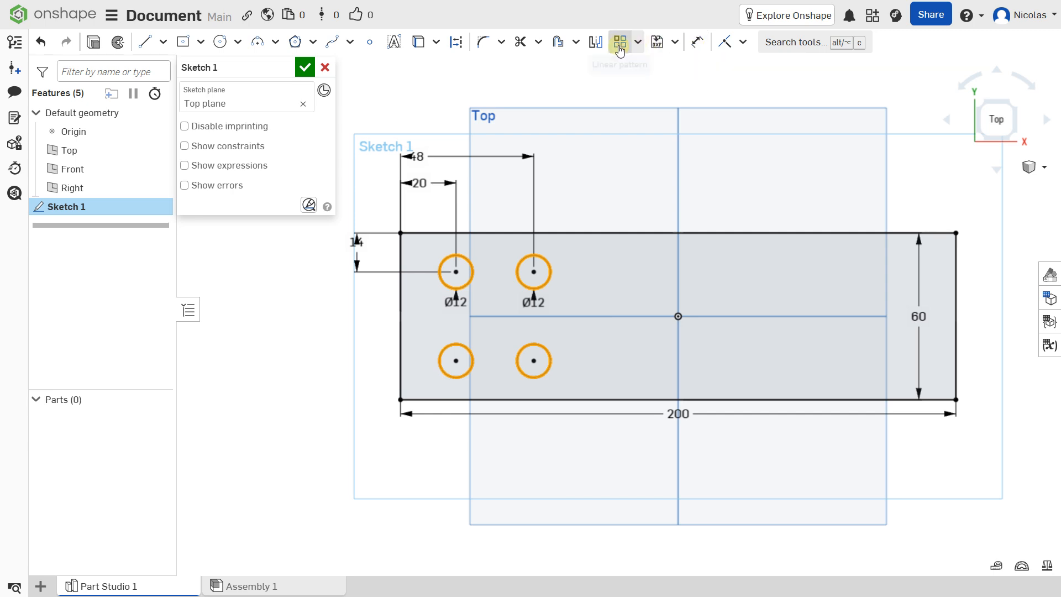
click(595, 44)
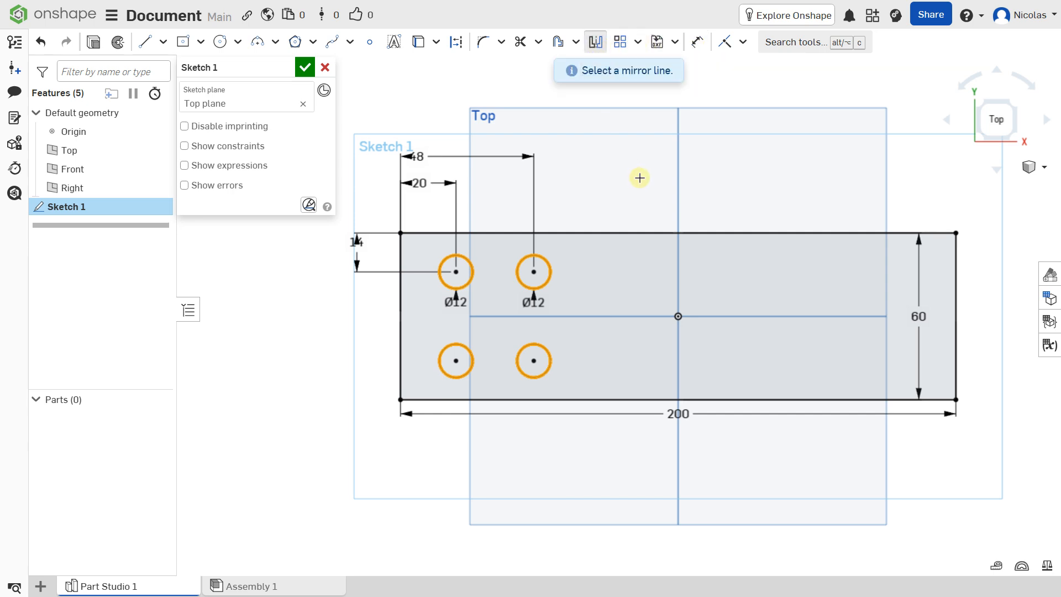
click(678, 158)
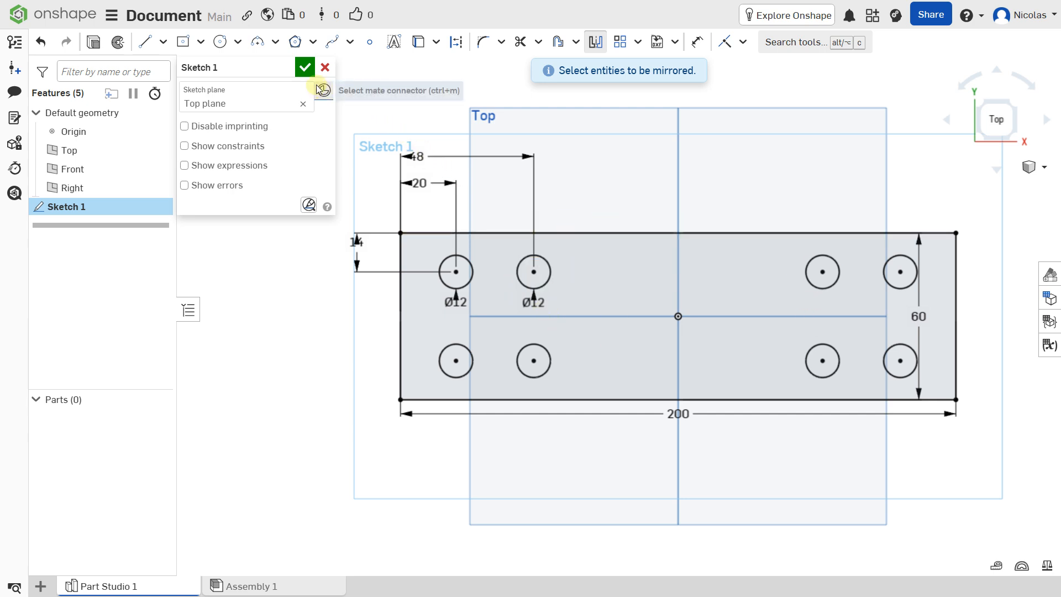
click(299, 67)
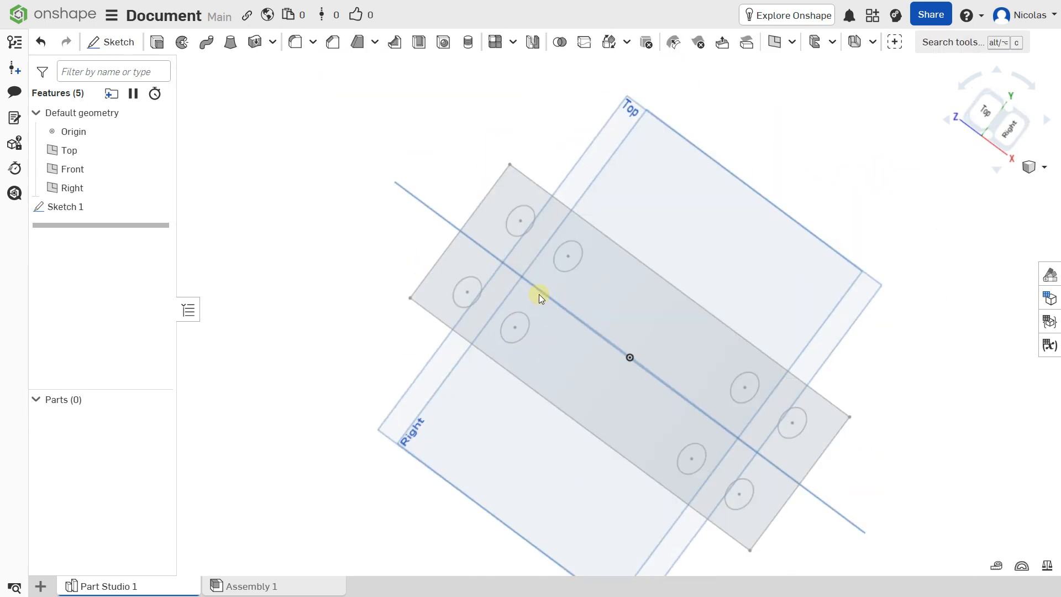
- Extrude the rectangular sketch region around the holes as a new solid with a blind depth of 6 mm
scroll(556, 264, down, 4)
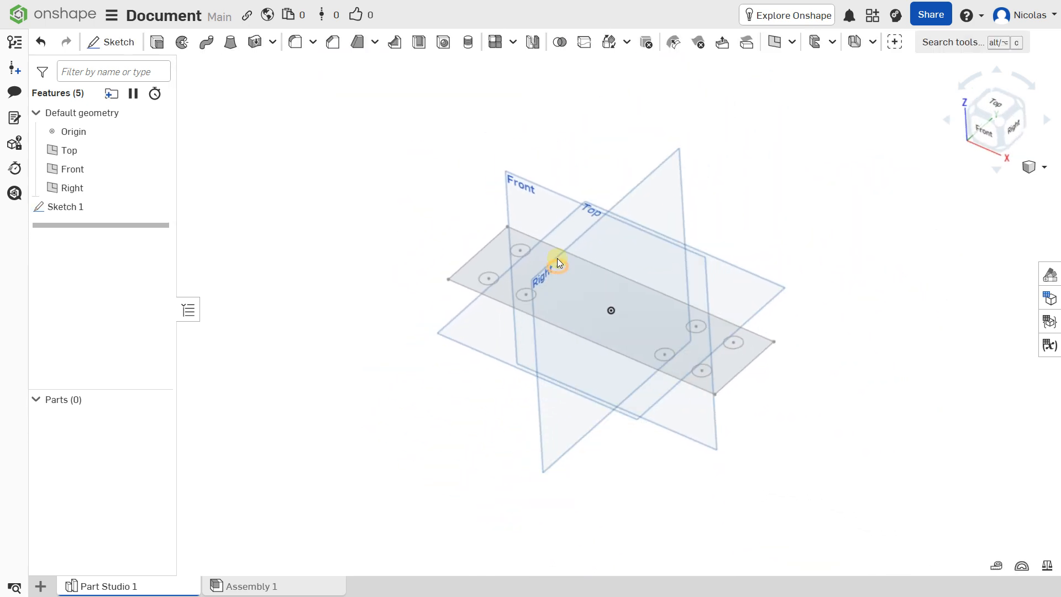
middle_drag(567, 264, 519, 254)
scroll(519, 255, up, 2)
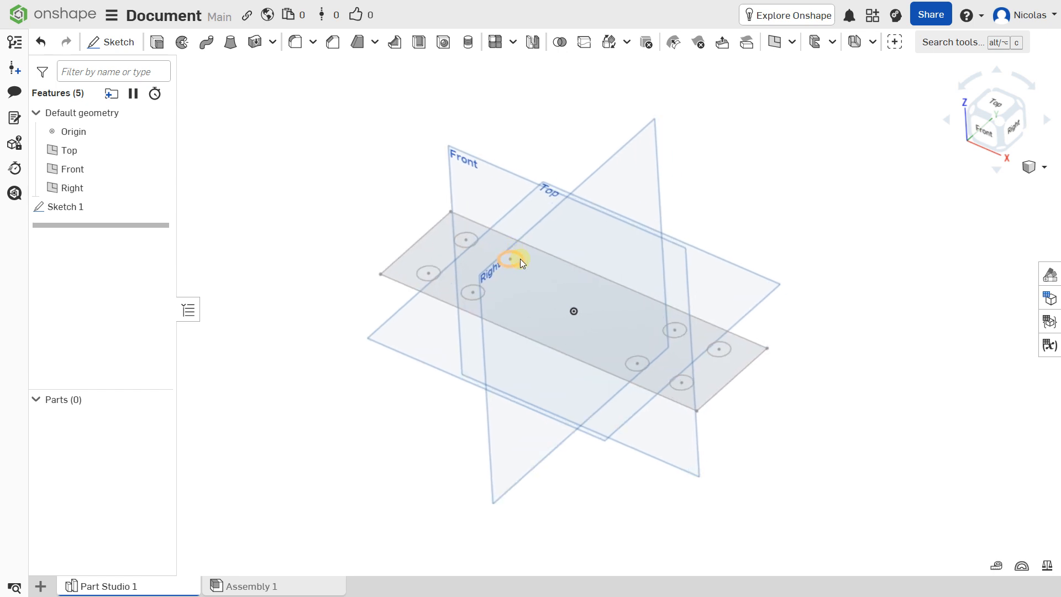
click(540, 283)
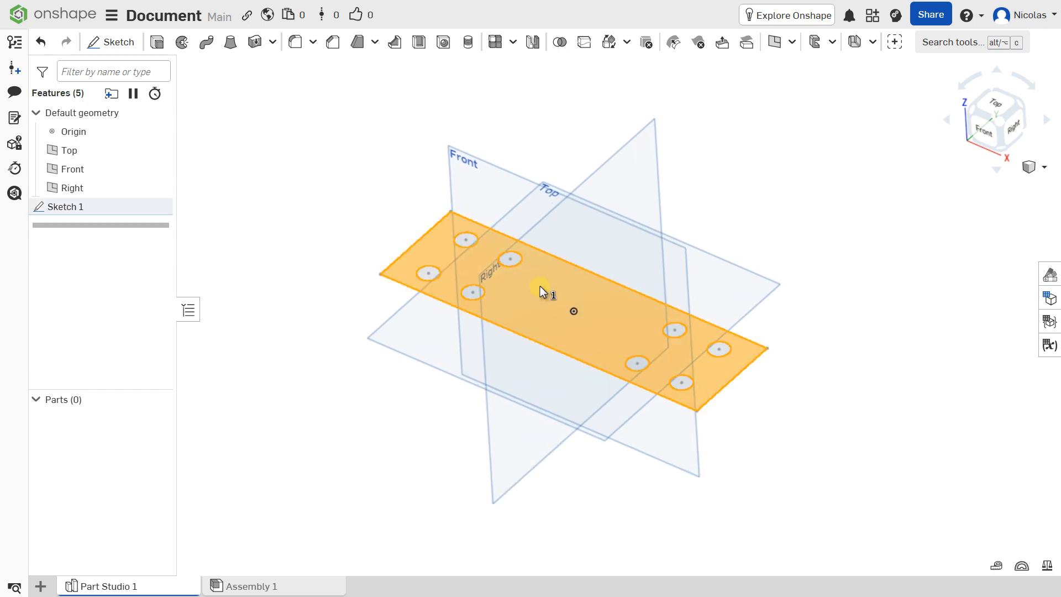
click(159, 44)
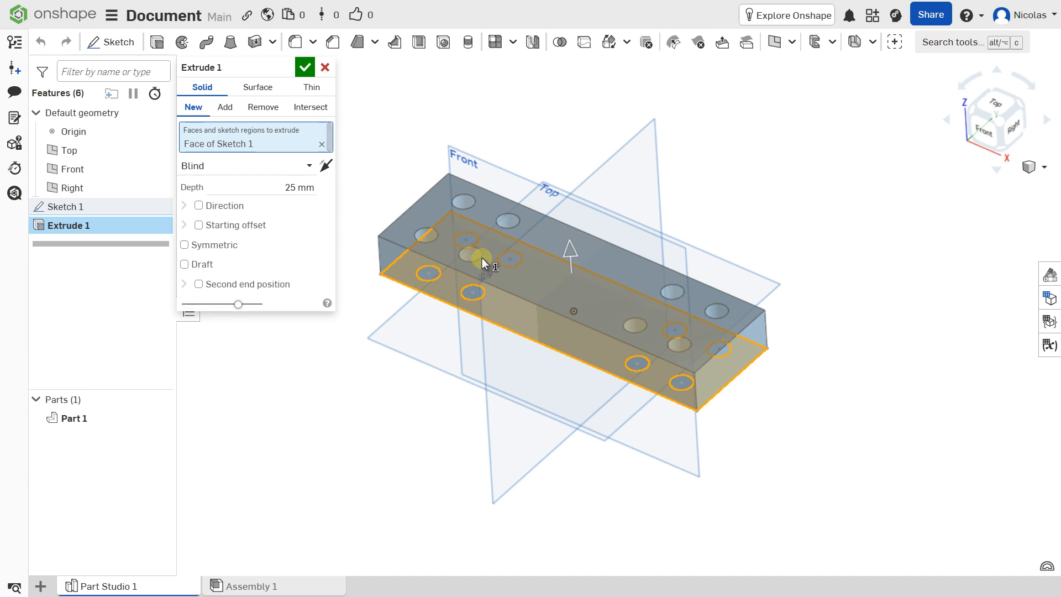
click(308, 187)
text(6)
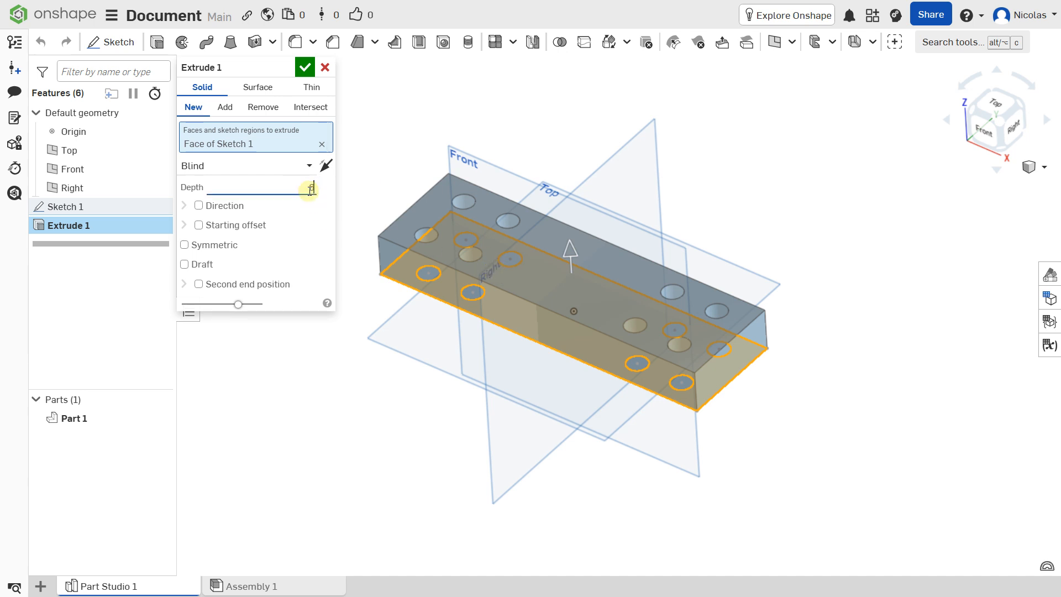
key(Return)
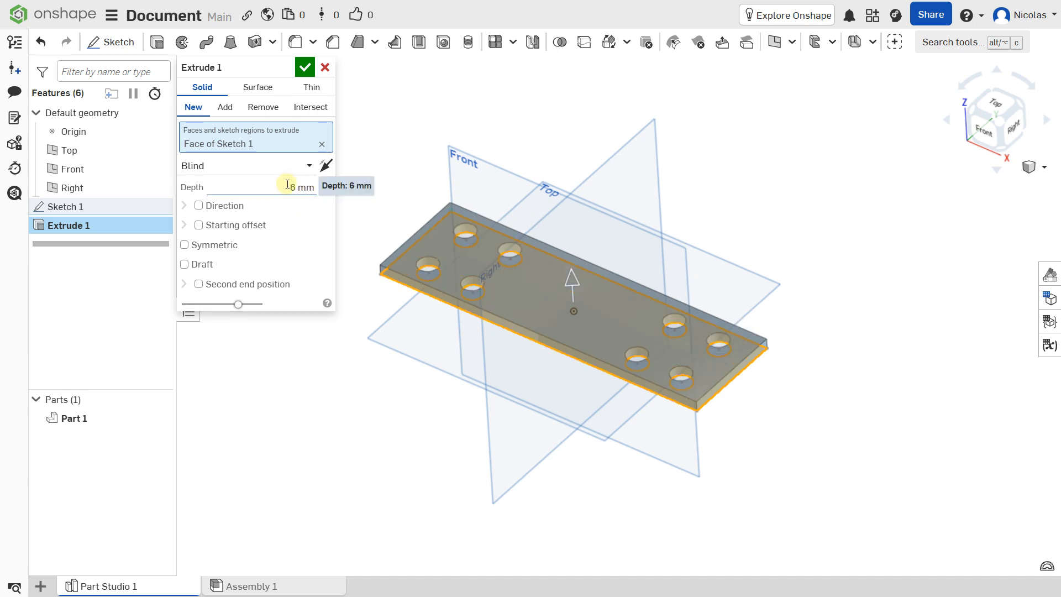
click(305, 68)
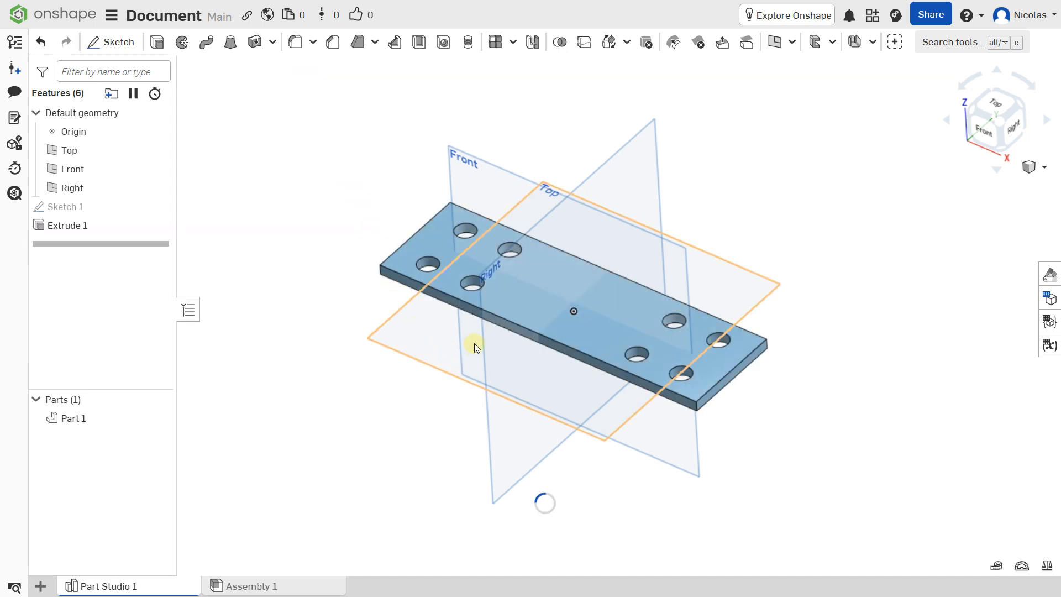
- Select the two vertical corner edges at the ends of the plate's front long side
right_drag(474, 343, 542, 367)
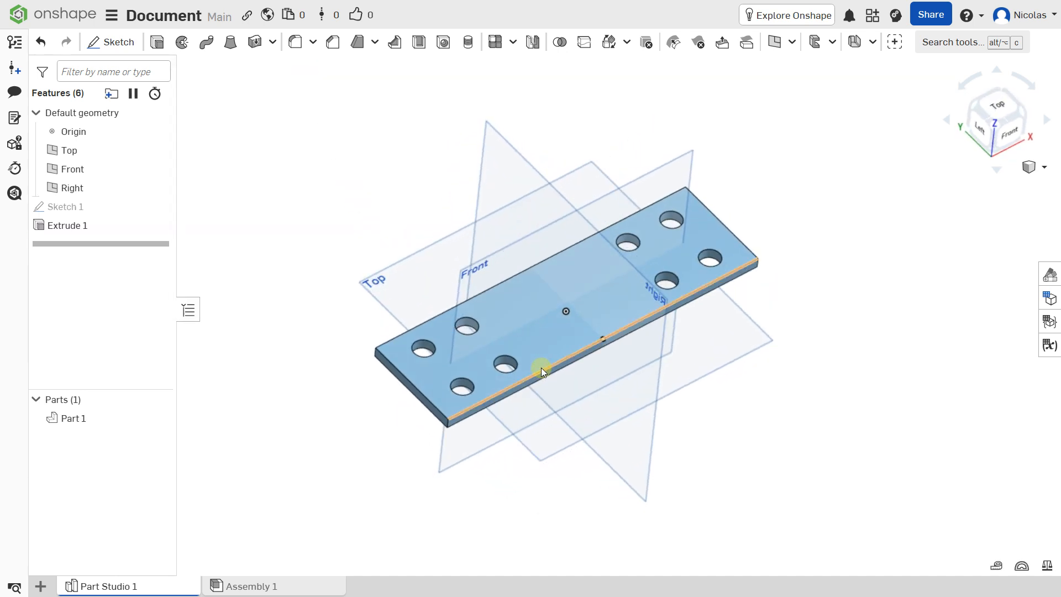
scroll(442, 425, up, 5)
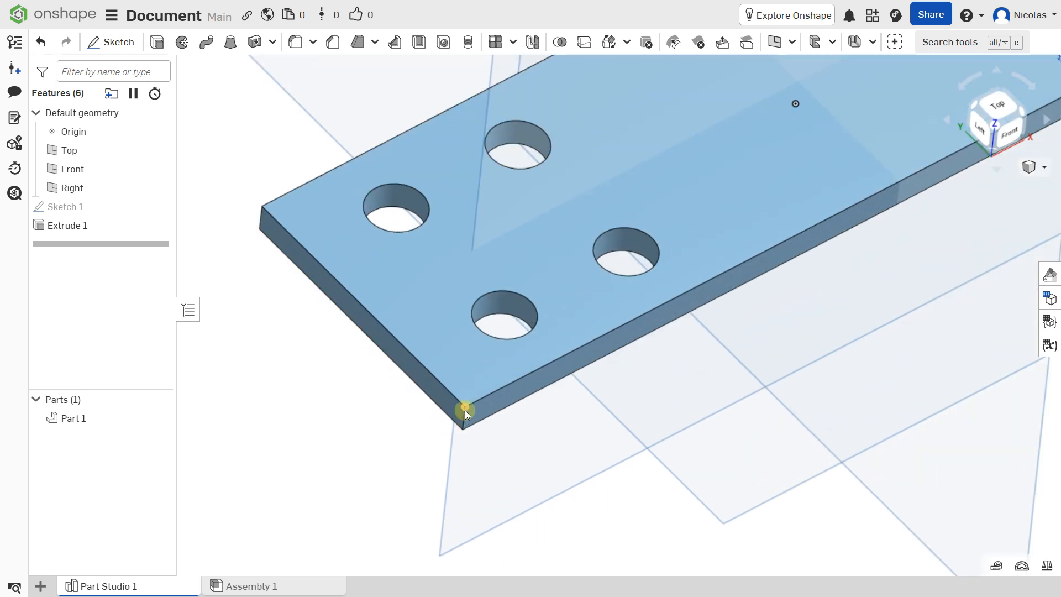
scroll(465, 410, up, 3)
click(461, 408)
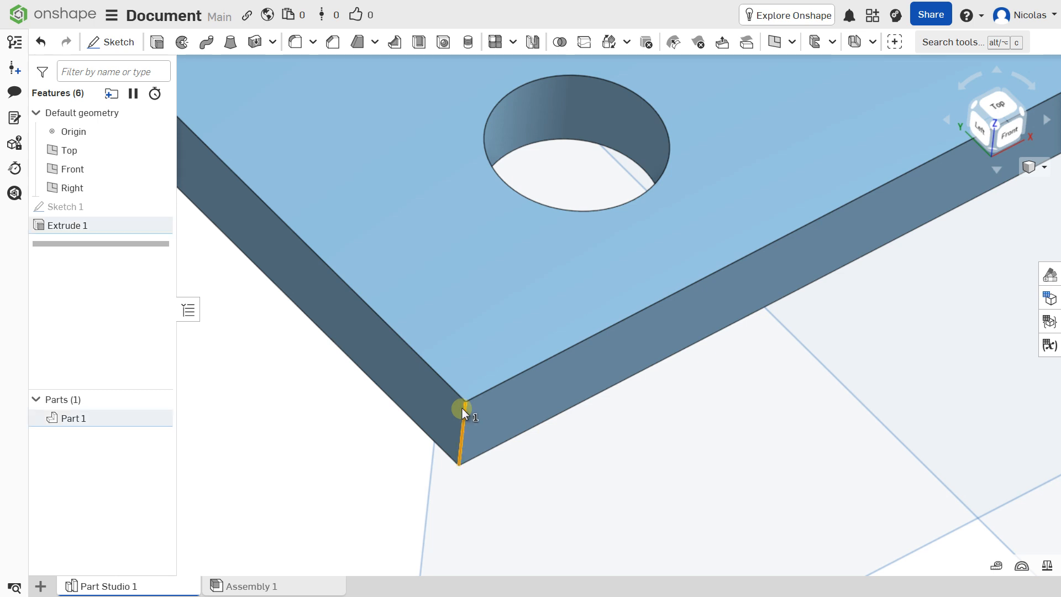
scroll(462, 407, down, 5)
middle_drag(828, 193, 498, 335)
middle_drag(685, 234, 382, 390)
scroll(535, 342, up, 8)
click(582, 237)
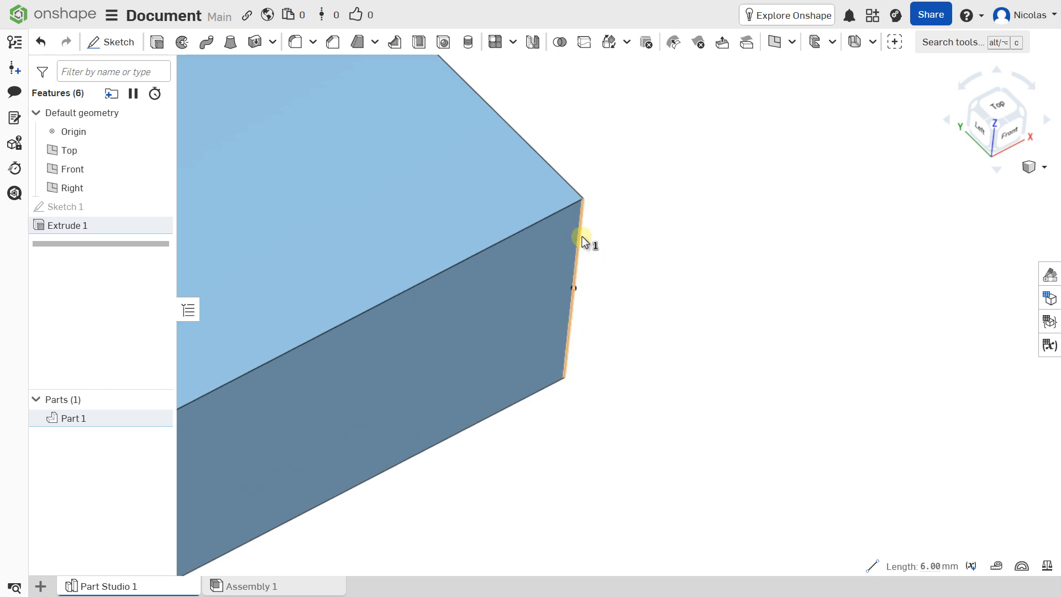
- Add the two vertical corner edges at the ends of the plate's rear long side to the selection
scroll(583, 225, down, 3)
right_drag(598, 191, 523, 233)
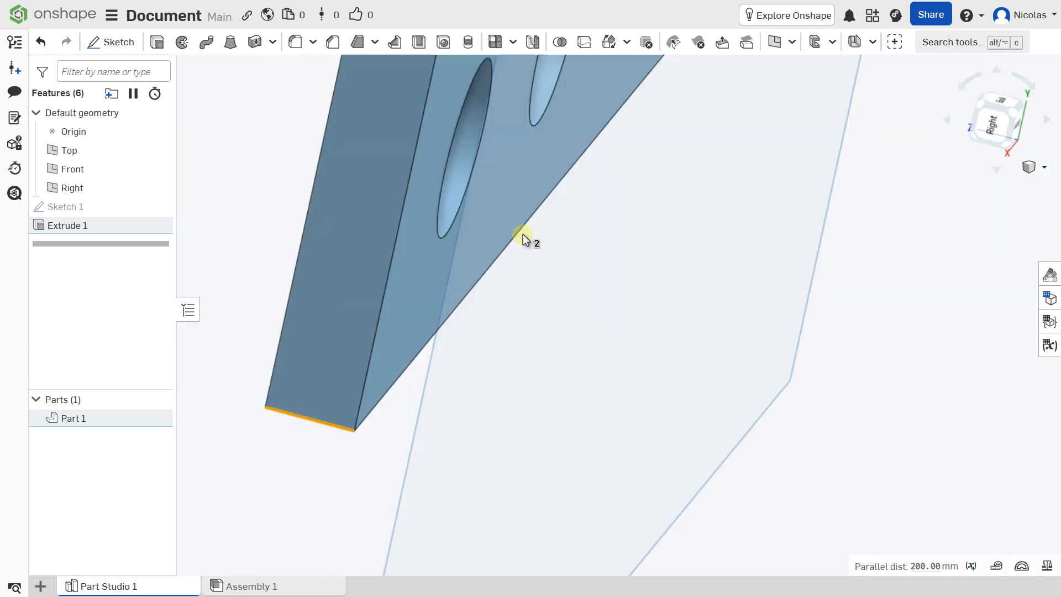
scroll(522, 232, down, 5)
right_drag(502, 167, 433, 147)
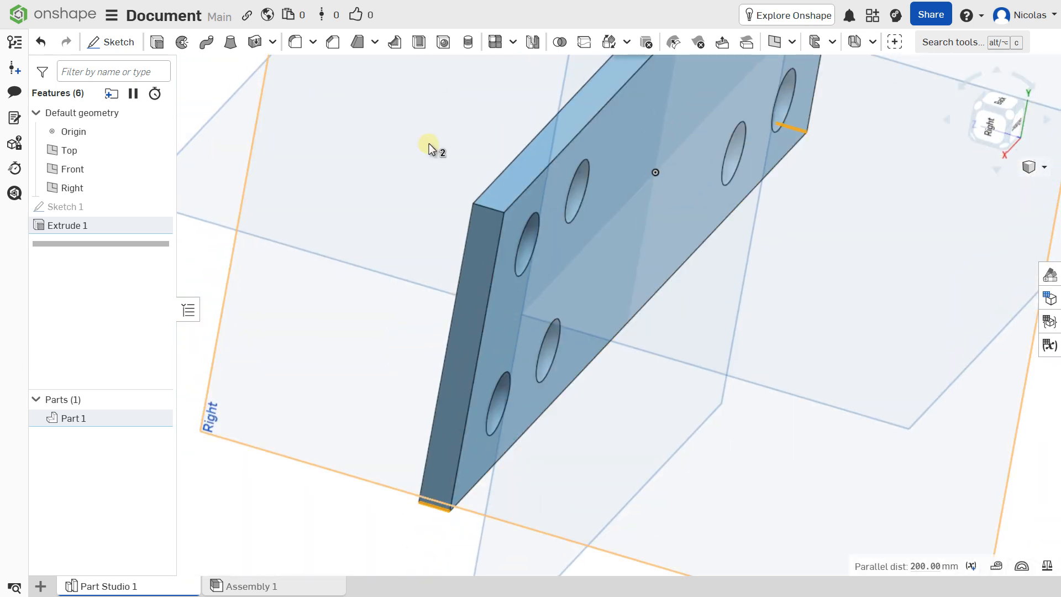
scroll(516, 213, up, 5)
click(586, 329)
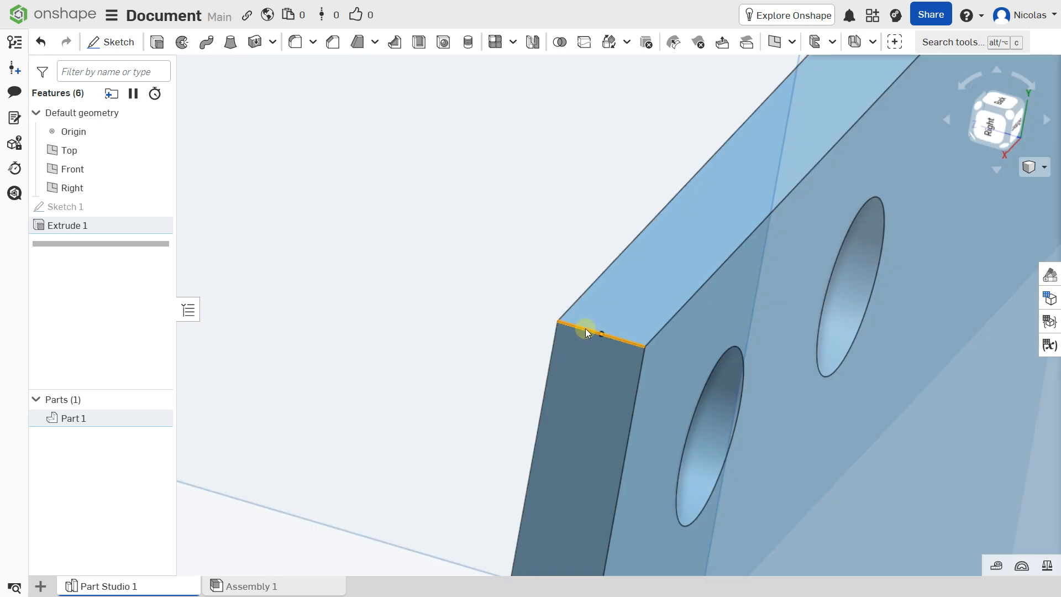
scroll(585, 315, down, 5)
right_drag(679, 194, 541, 304)
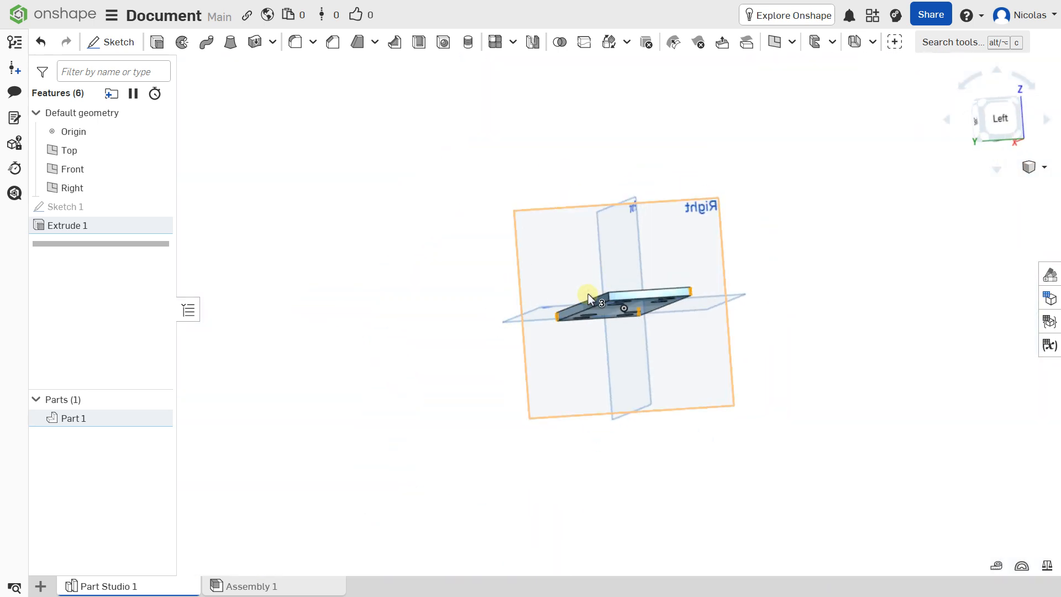
scroll(597, 293, up, 8)
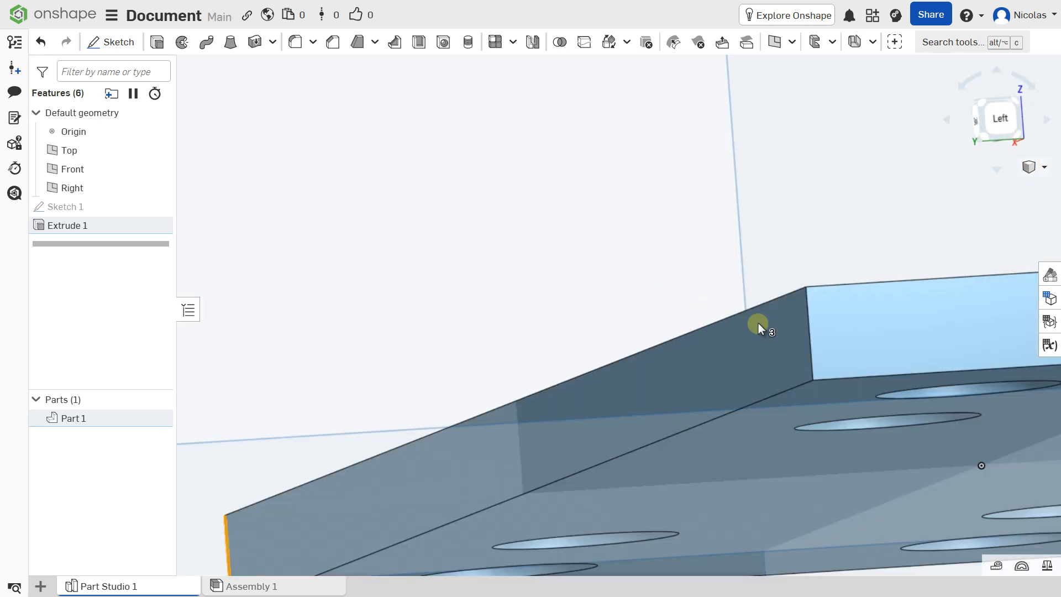
click(808, 315)
- Start an edge Fillet on the four selected vertical corner edges of the plate
scroll(808, 314, down, 5)
right_drag(625, 369, 833, 387)
scroll(833, 392, down, 5)
middle_drag(862, 383, 599, 268)
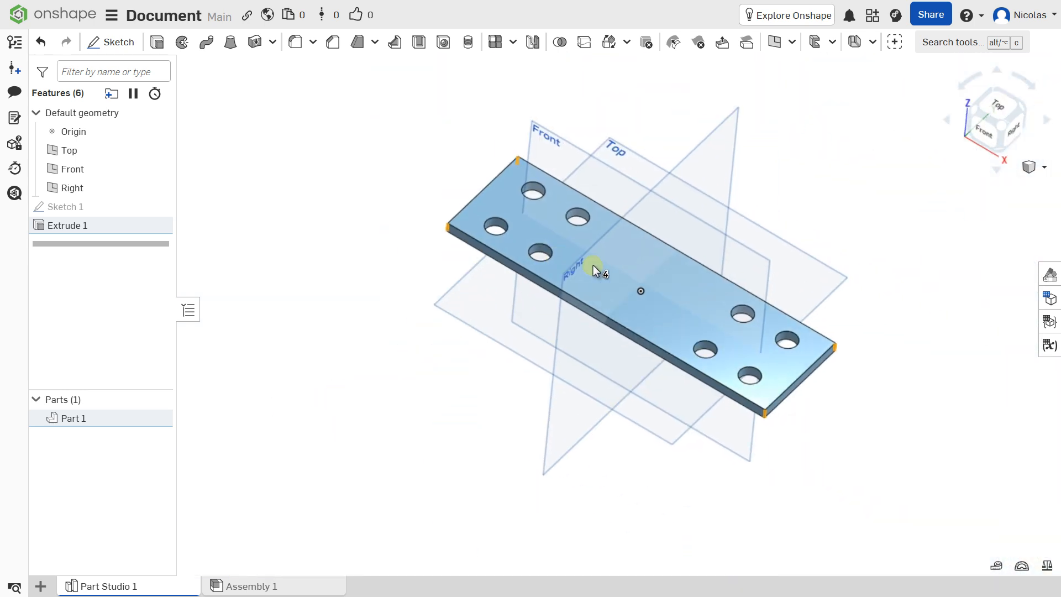
scroll(635, 298, up, 2)
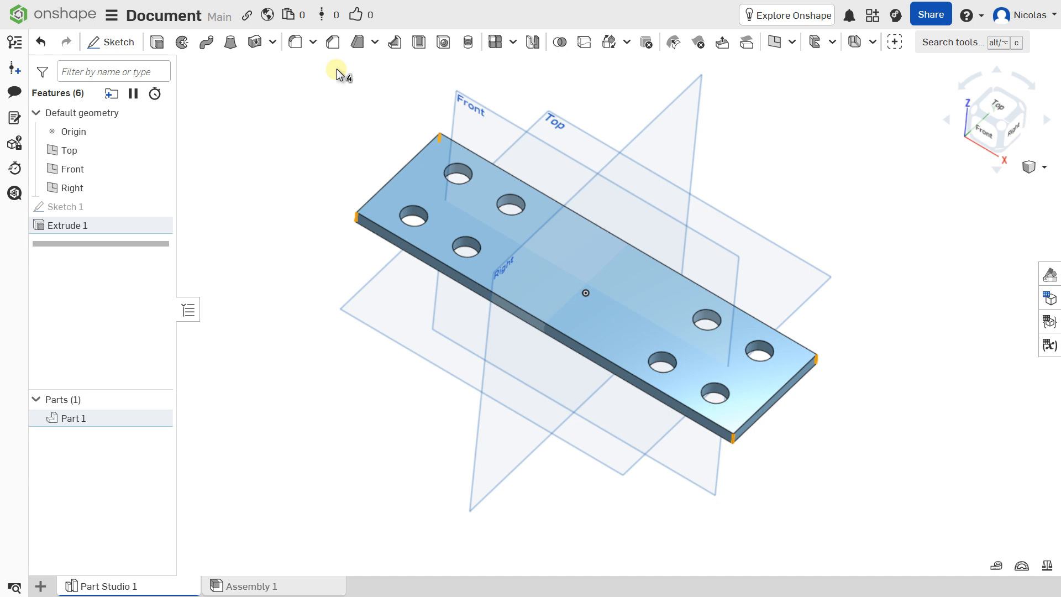
click(297, 47)
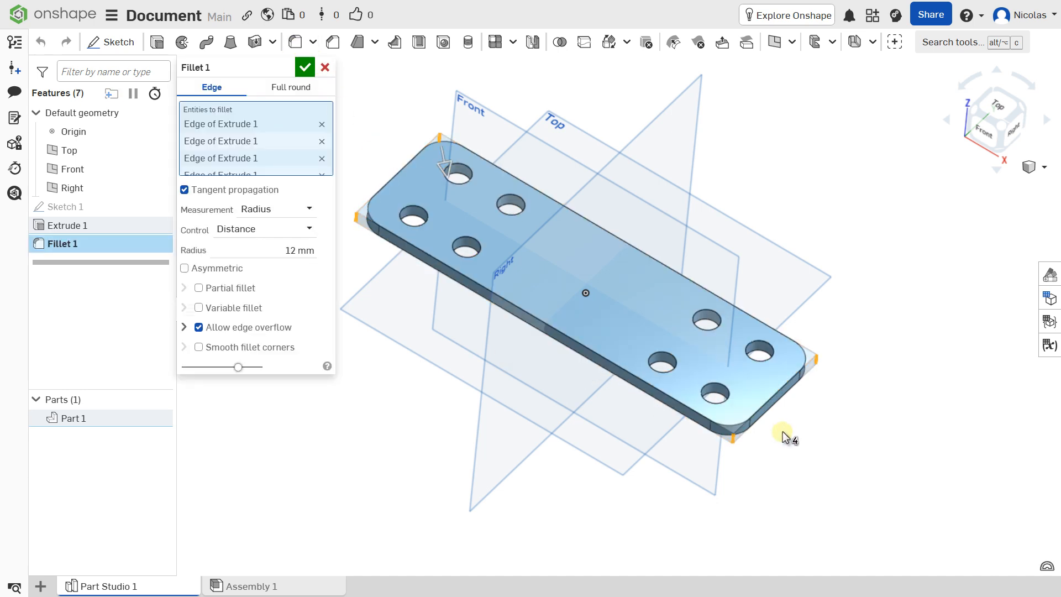
scroll(782, 432, up, 5)
right_drag(626, 412, 630, 430)
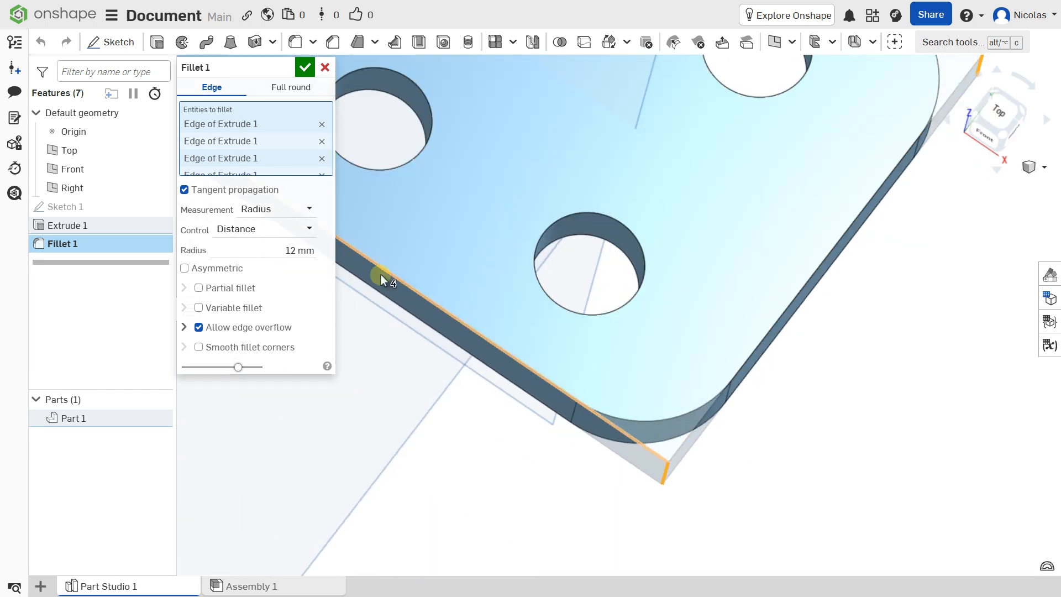
- Try corner fillet radii of 10, 8 and 15 mm
click(284, 247)
text(10)
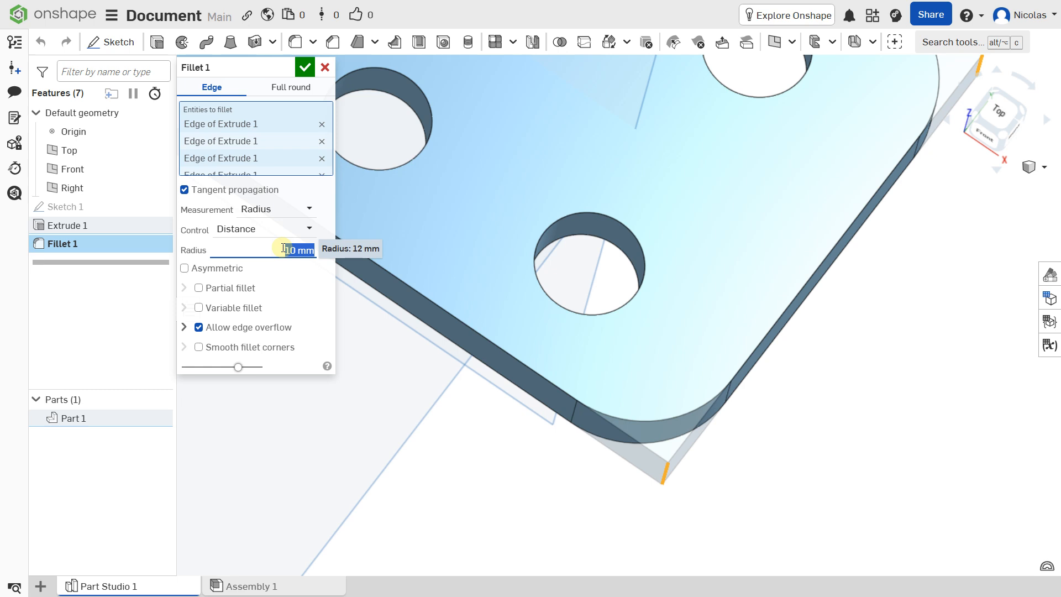
key(Return)
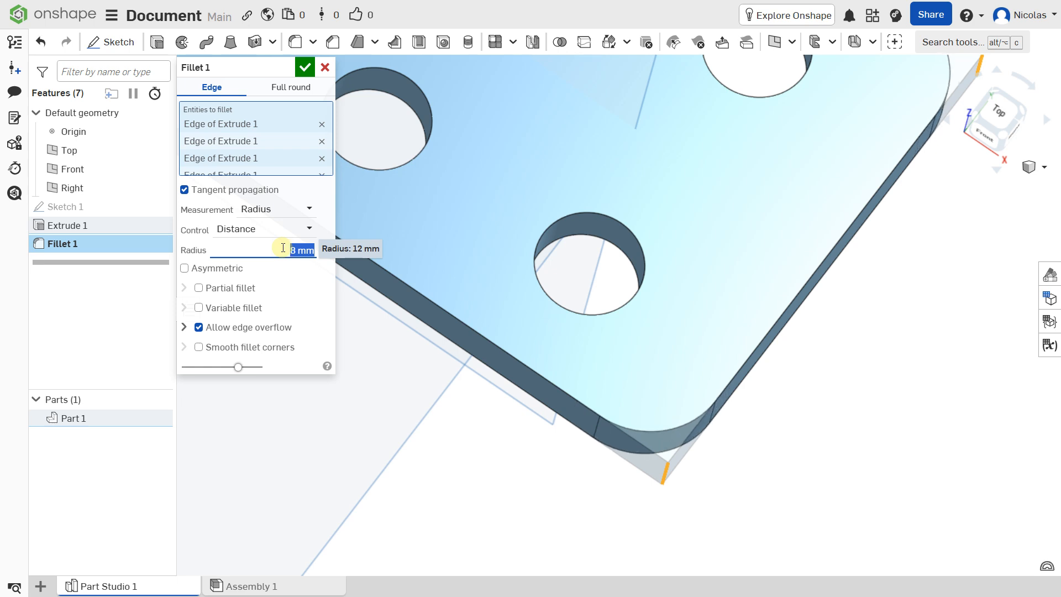
scroll(282, 248, up, 7)
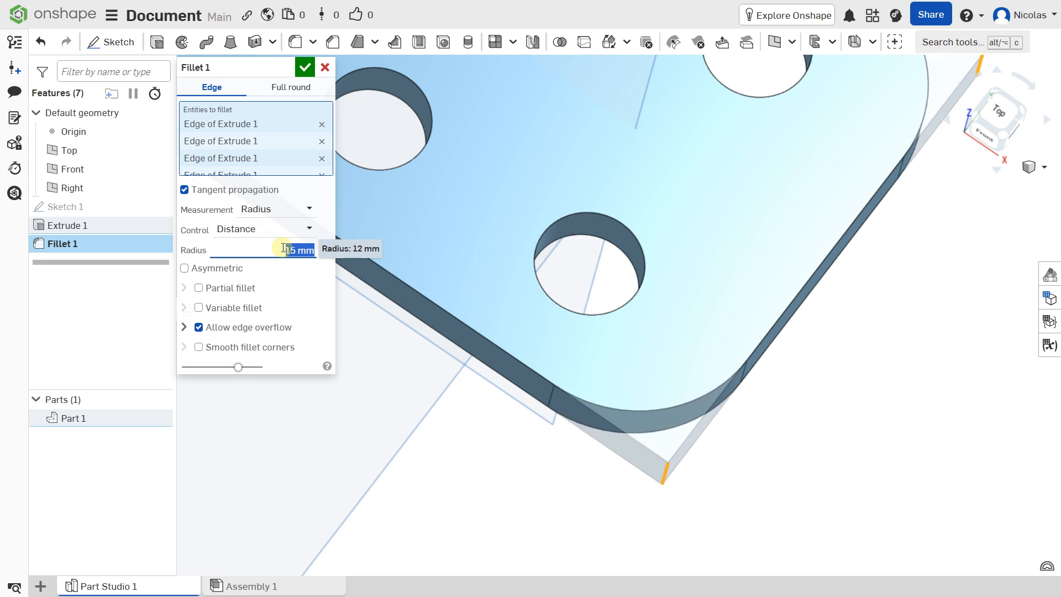
- Set the corner fillet radius to 12 mm and finish the fillet
scroll(283, 248, down, 4)
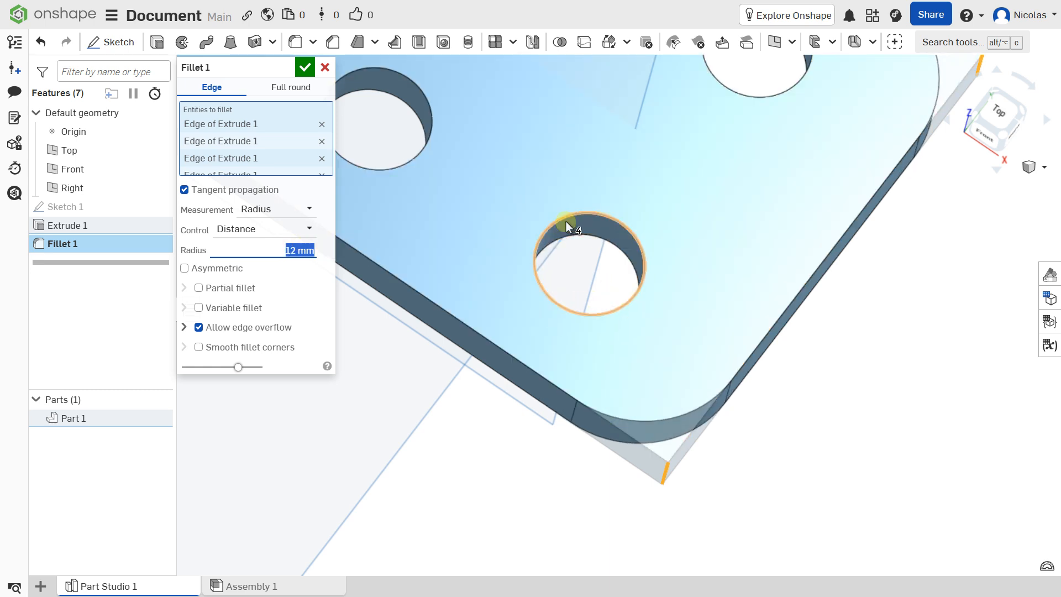
click(306, 68)
scroll(608, 326, down, 5)
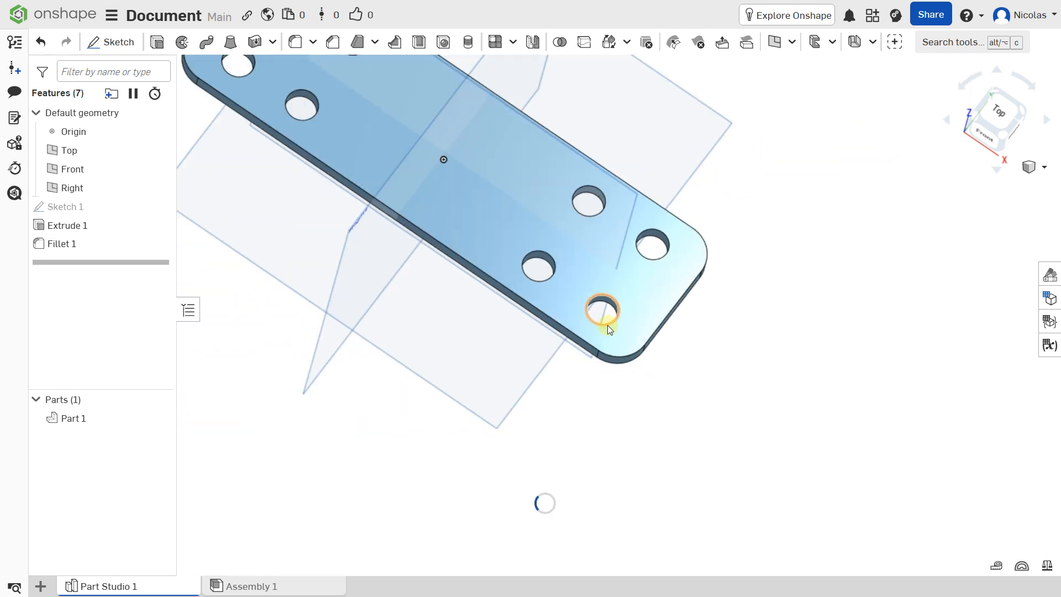
scroll(608, 325, down, 3)
right_drag(607, 325, 664, 356)
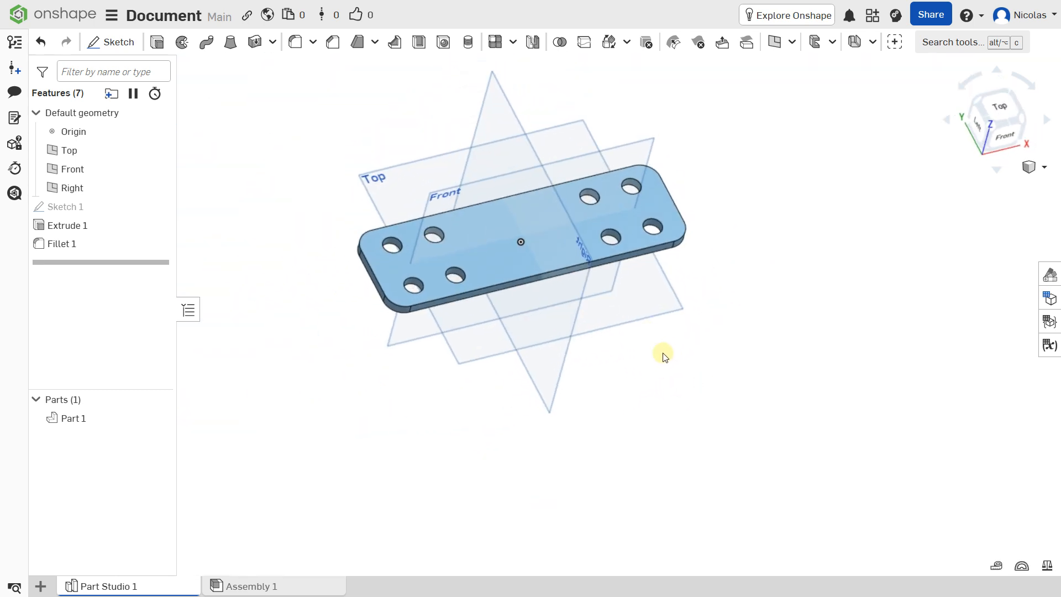
- Hide the origin and the Top, Front and Right planes so only the plate is displayed
click(45, 131)
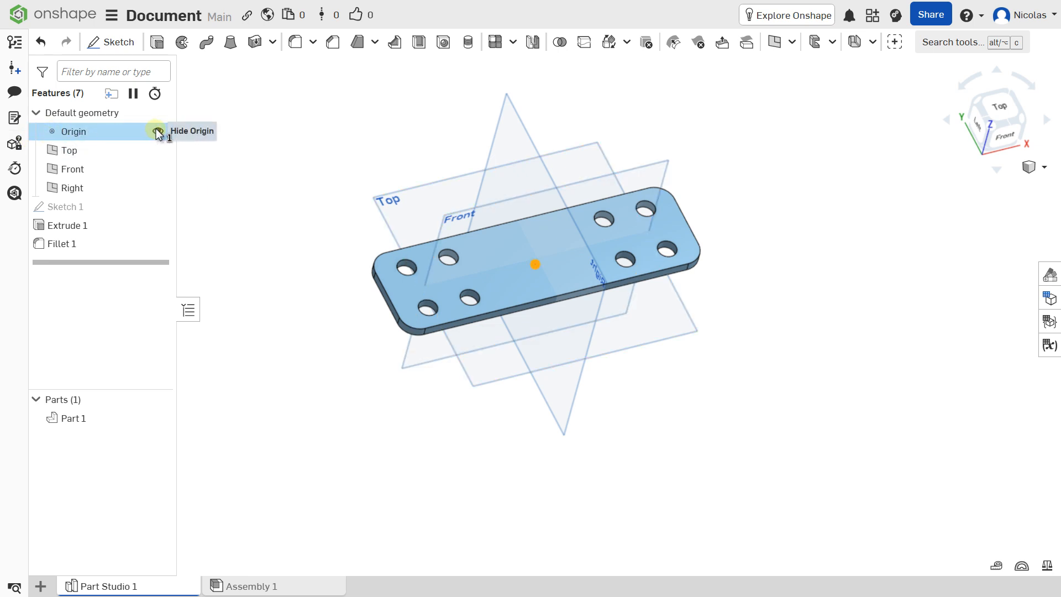
click(158, 134)
click(158, 151)
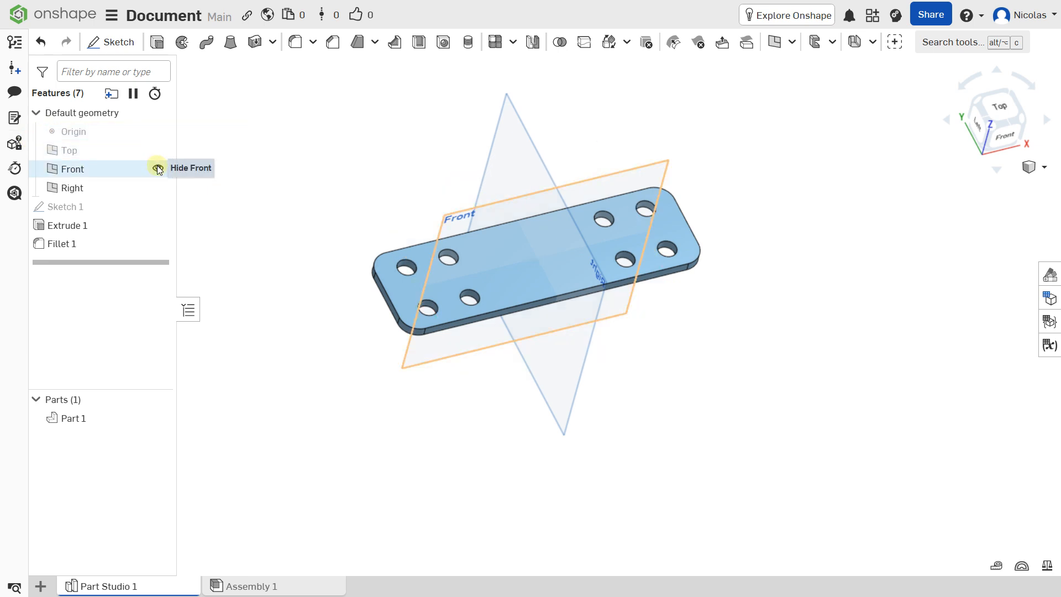
click(158, 168)
click(158, 187)
scroll(379, 229, up, 5)
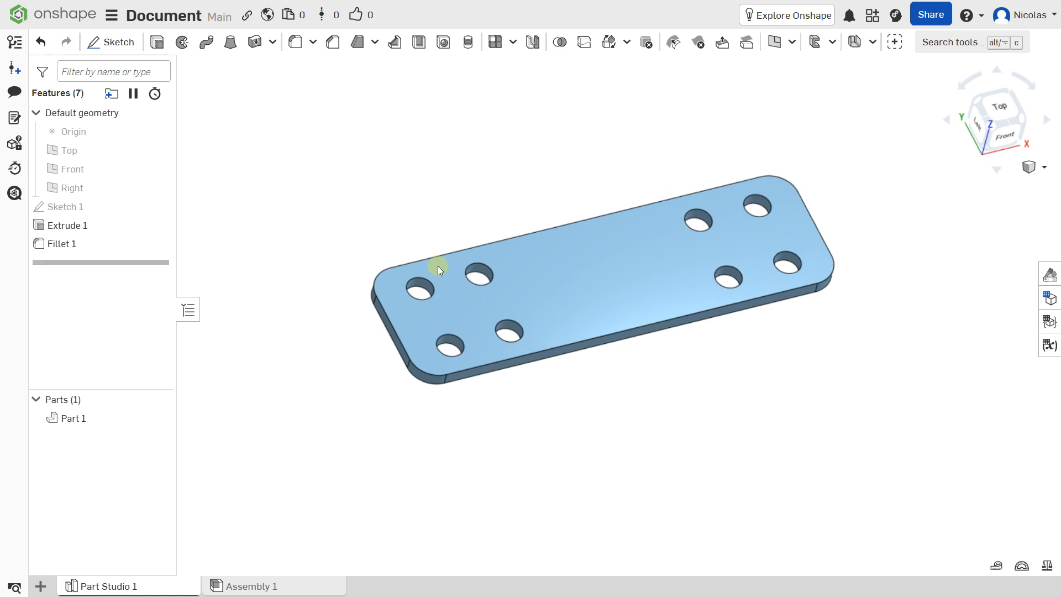
middle_drag(437, 266, 427, 295)
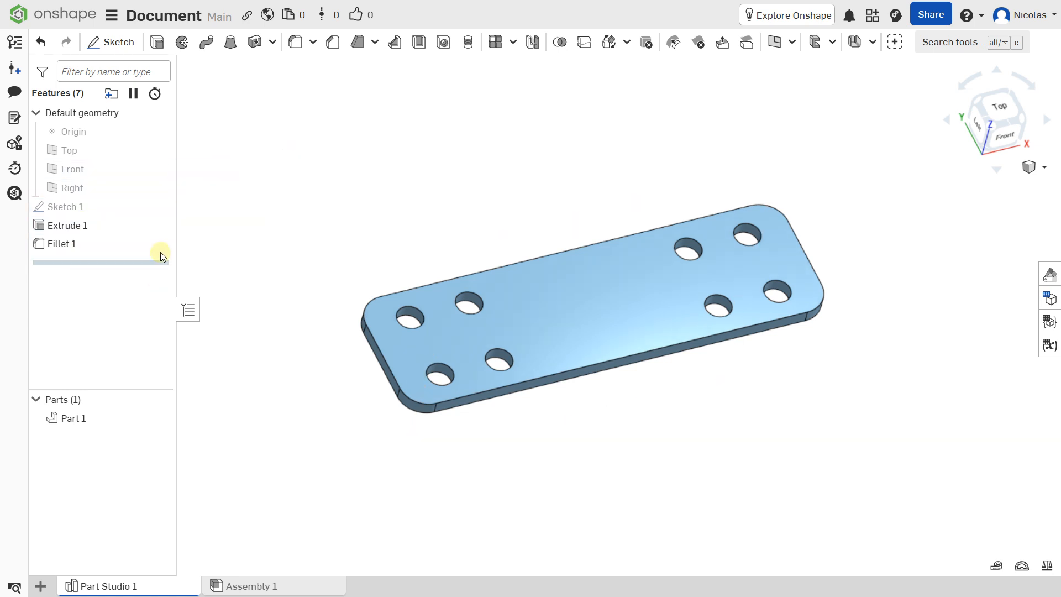
- Reopen Sketch 1 in the Top view and set the diameter of the circle nearest the upper-left corner to 16 mm
double_click(69, 212)
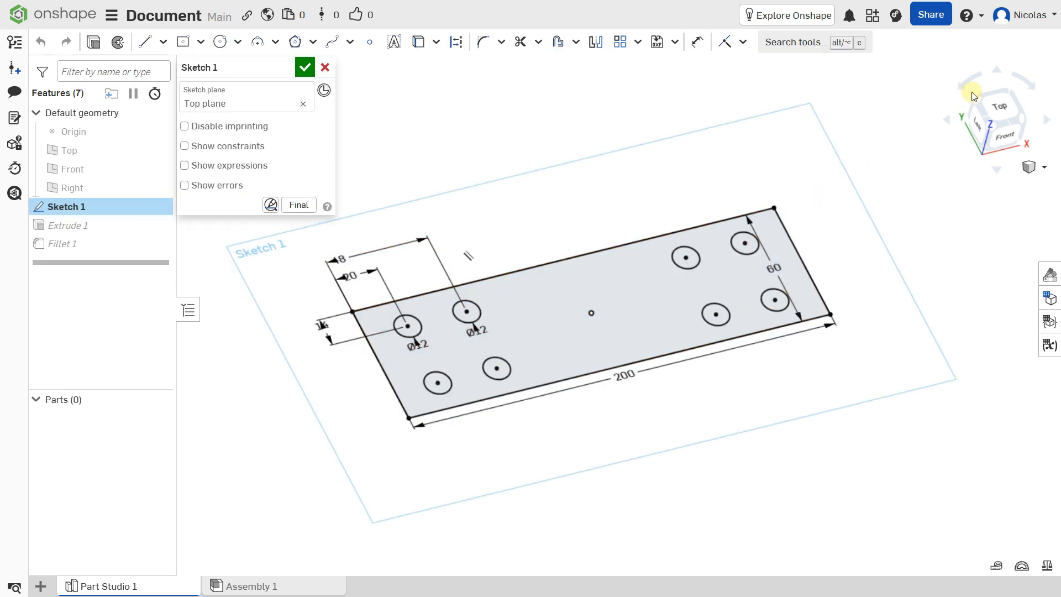
click(1000, 99)
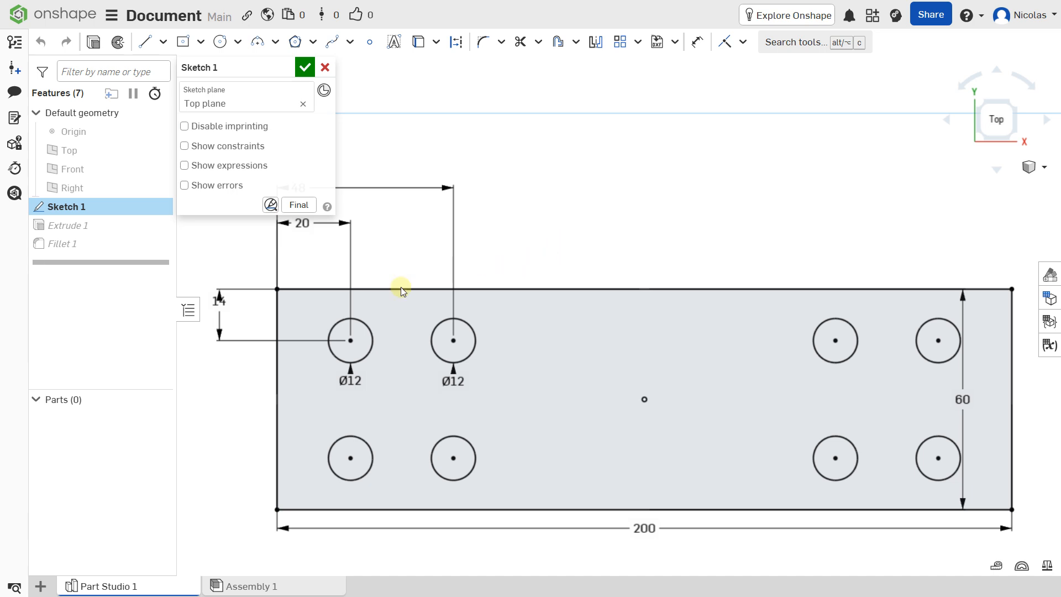
double_click(354, 382)
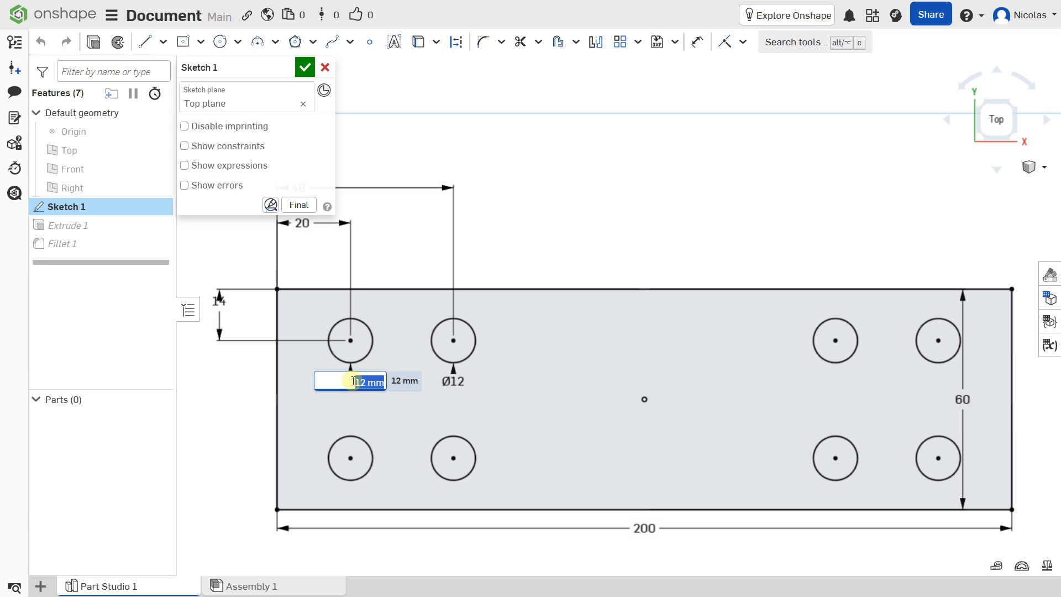
text(16)
key(Return)
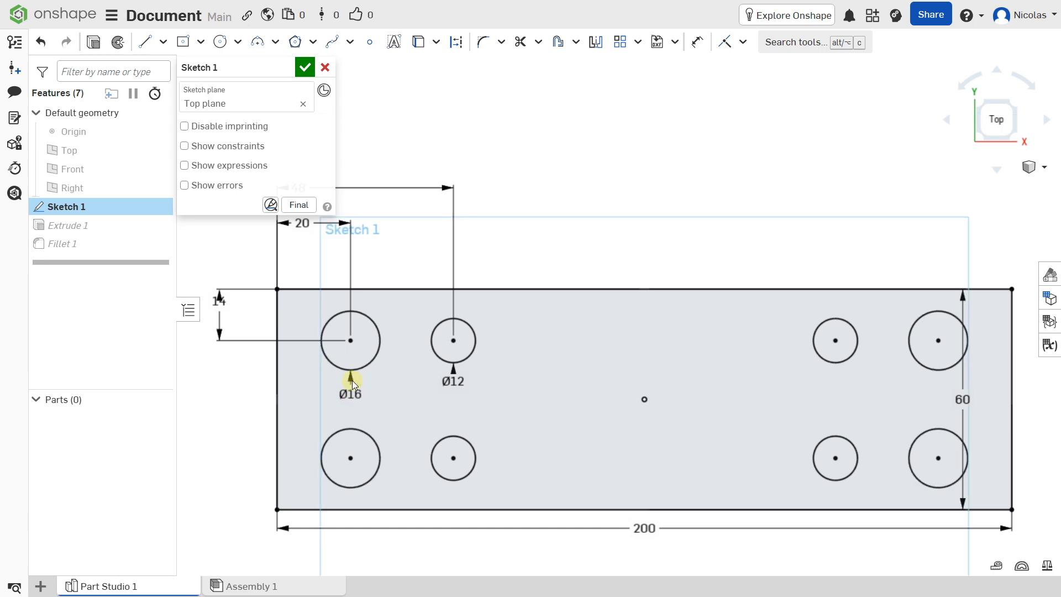
scroll(473, 383, down, 3)
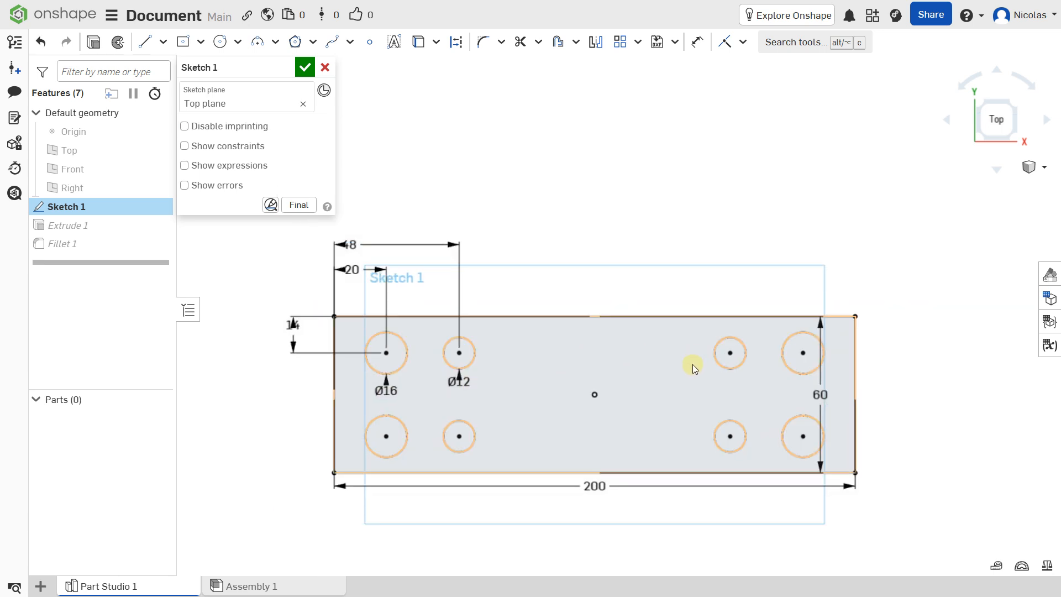
- Set the diameter of the remaining 12 mm dimensioned circle to 16 mm and finish editing the sketch
double_click(463, 382)
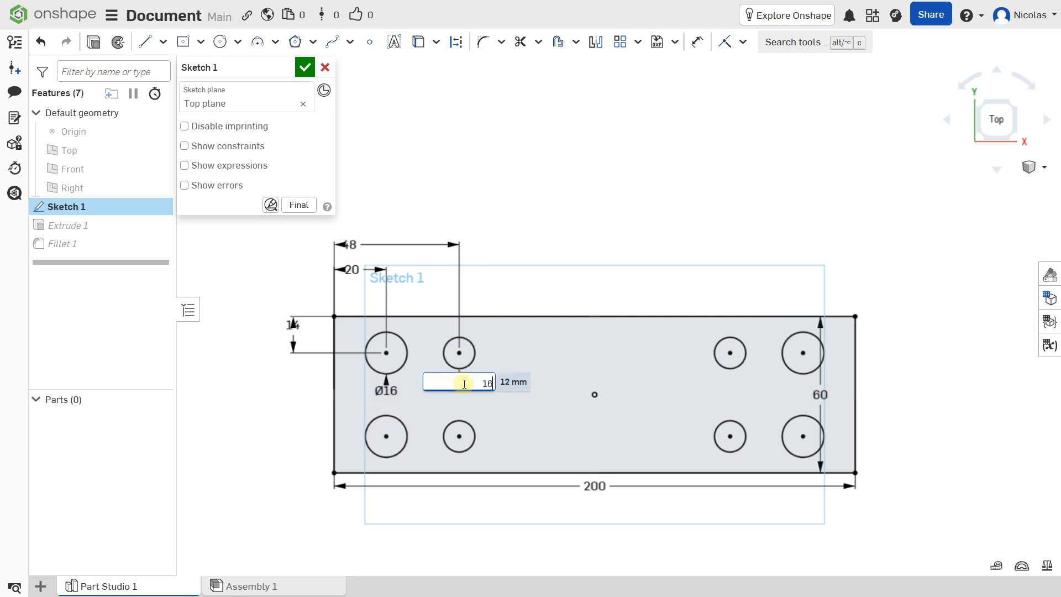
text(16)
key(Return)
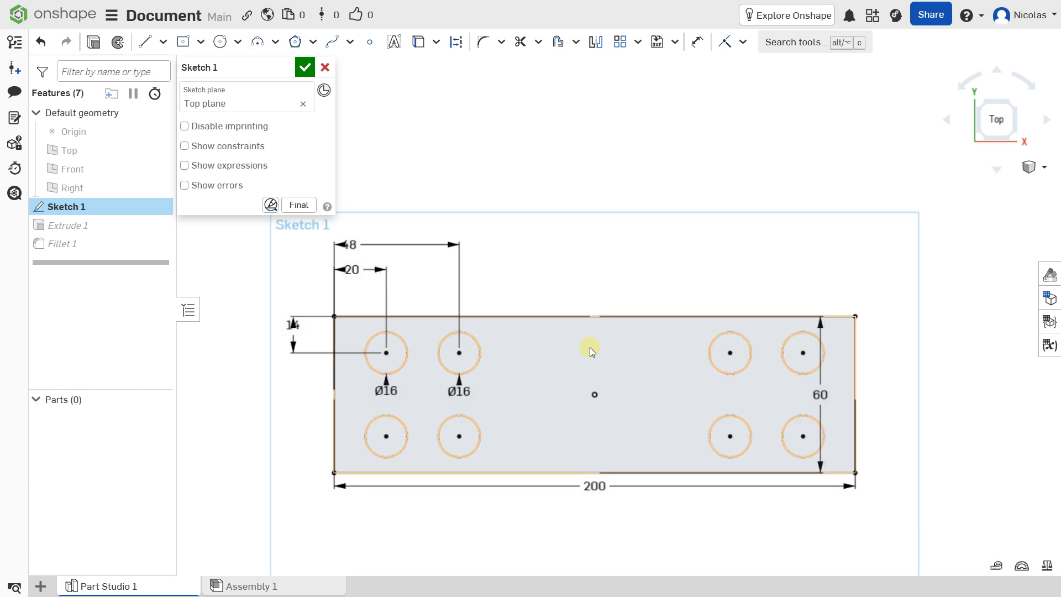
click(304, 69)
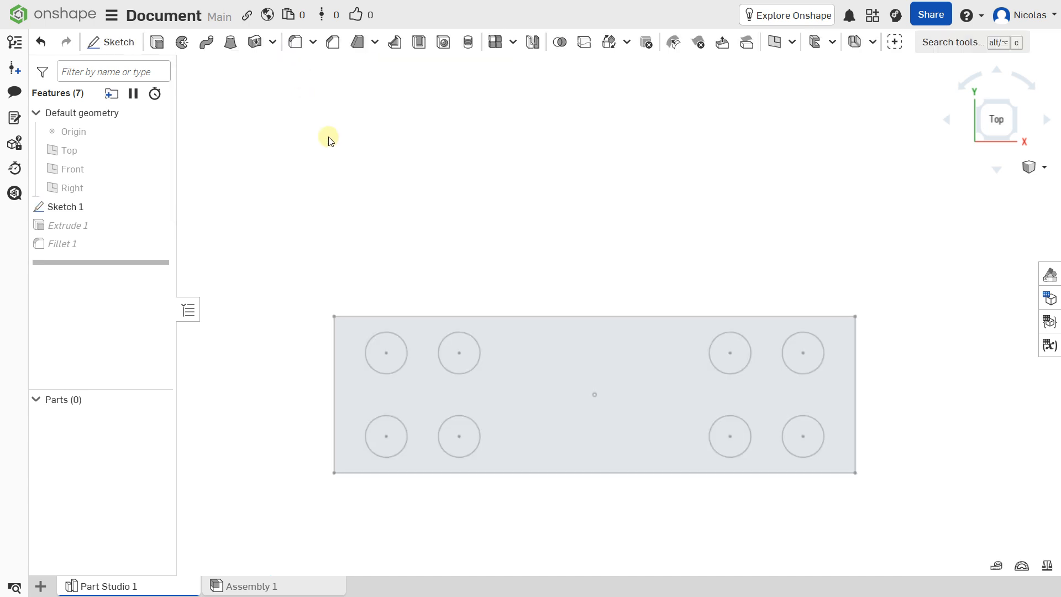
- Examine the plate and its enlarged holes from several angles
right_drag(601, 328, 622, 337)
middle_drag(622, 336, 610, 273)
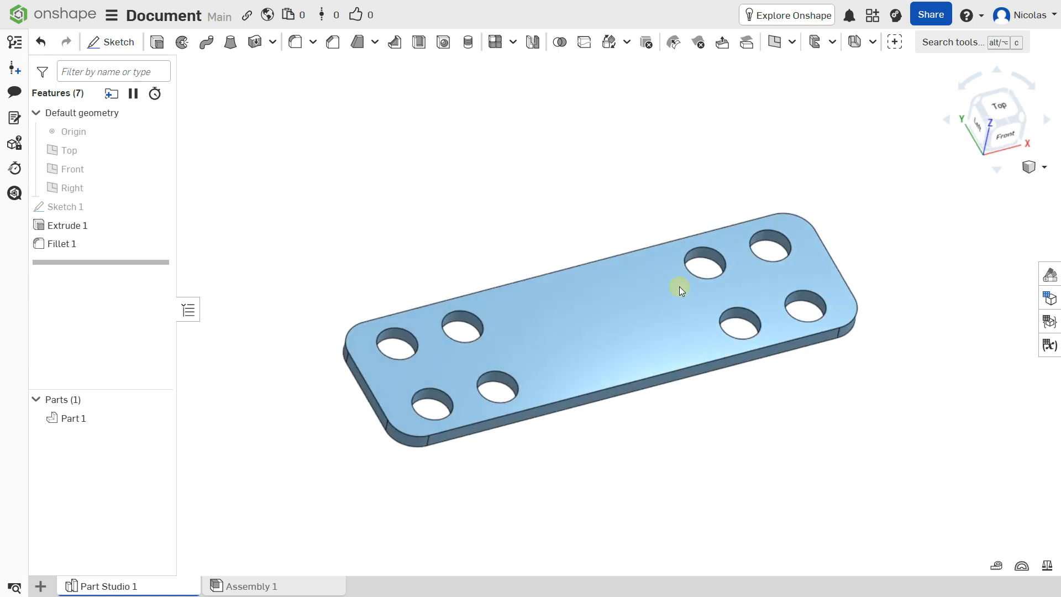
right_drag(682, 283, 617, 291)
scroll(609, 313, down, 4)
middle_drag(618, 292, 572, 235)
scroll(572, 235, up, 1)
scroll(572, 236, down, 1)
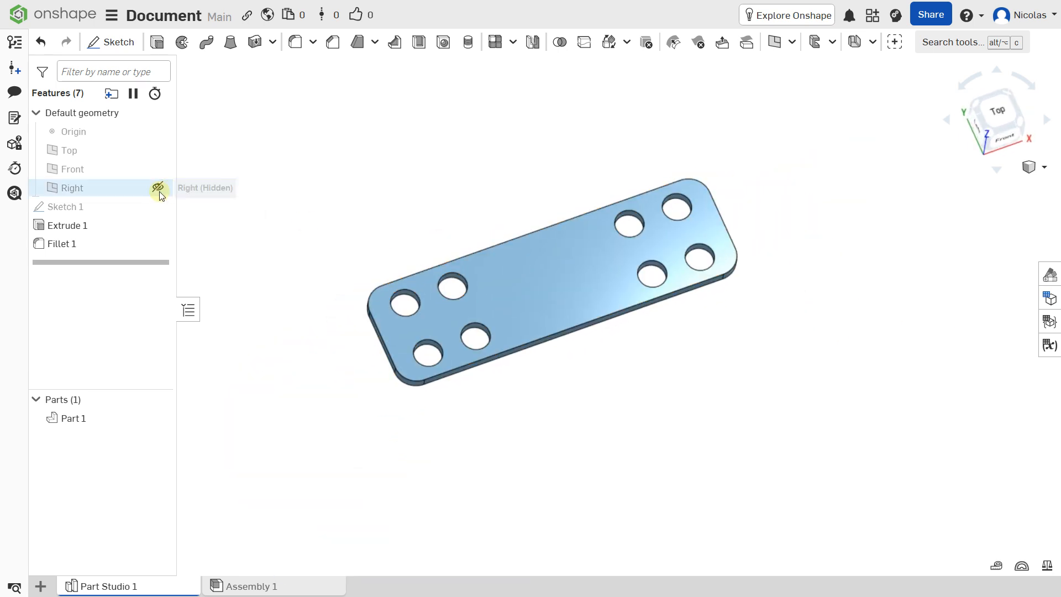
- Reopen Sketch 1 in the Top view and set the diameter of the dimensioned circle nearest the upper-left corner to 12 mm
double_click(91, 201)
scroll(429, 257, up, 2)
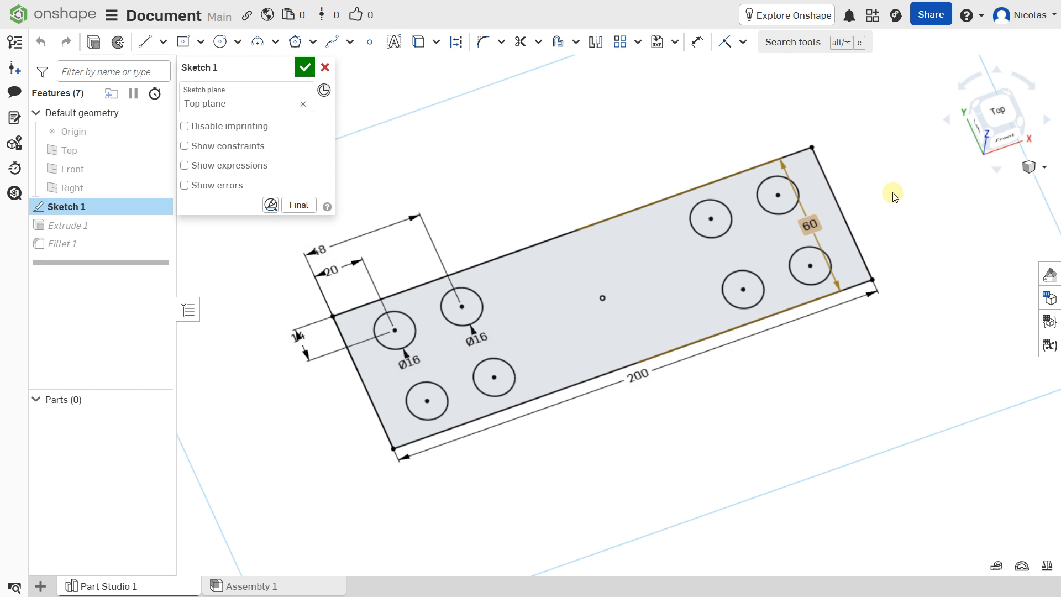
click(998, 115)
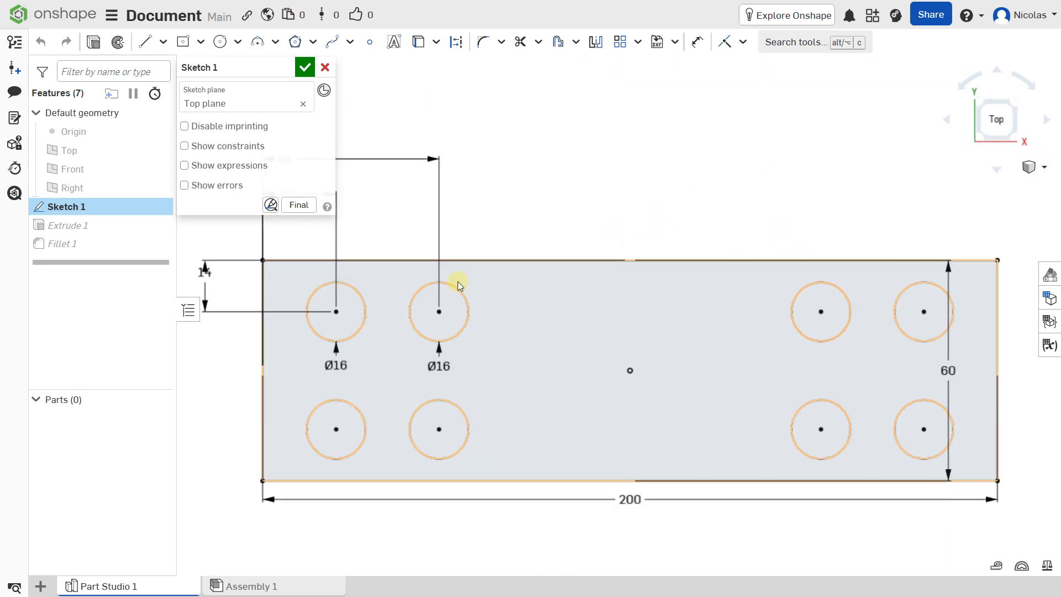
double_click(335, 361)
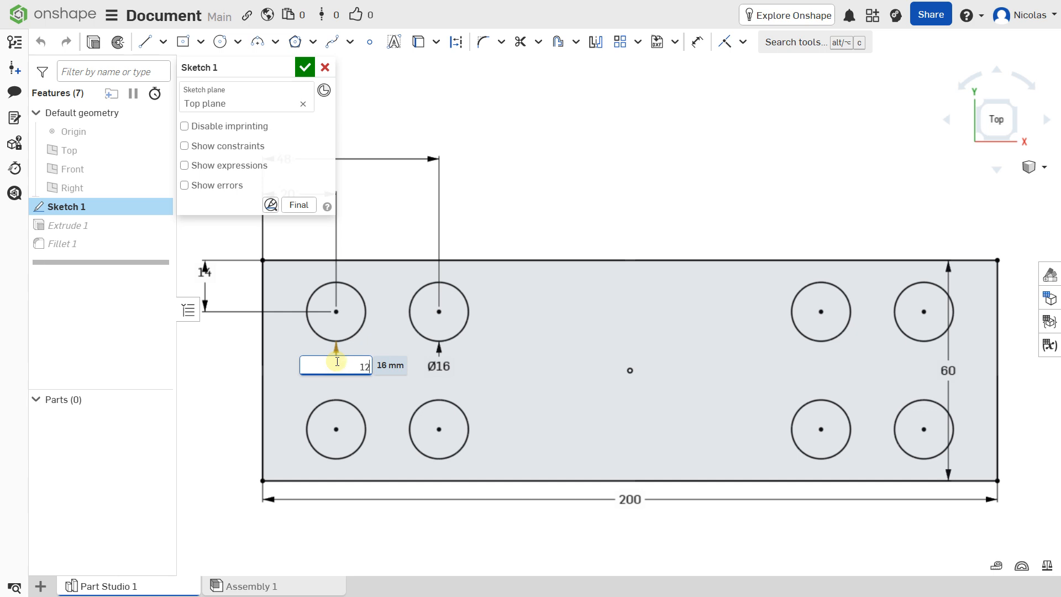
text(12)
key(Return)
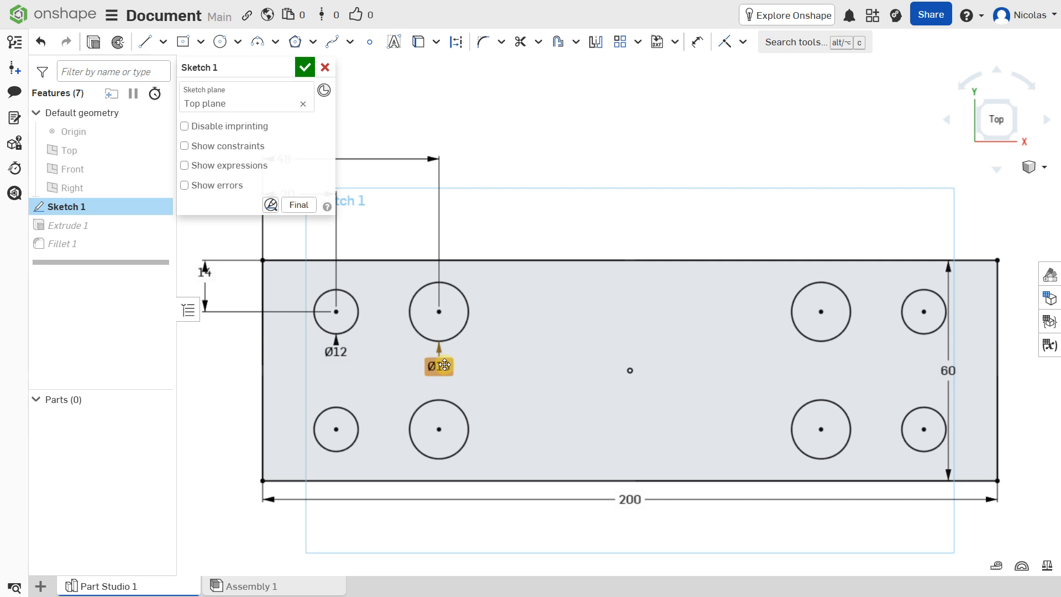
- Set the diameter of the remaining 16 mm dimensioned circle to 12 mm and finish editing the sketch
double_click(444, 365)
text(12)
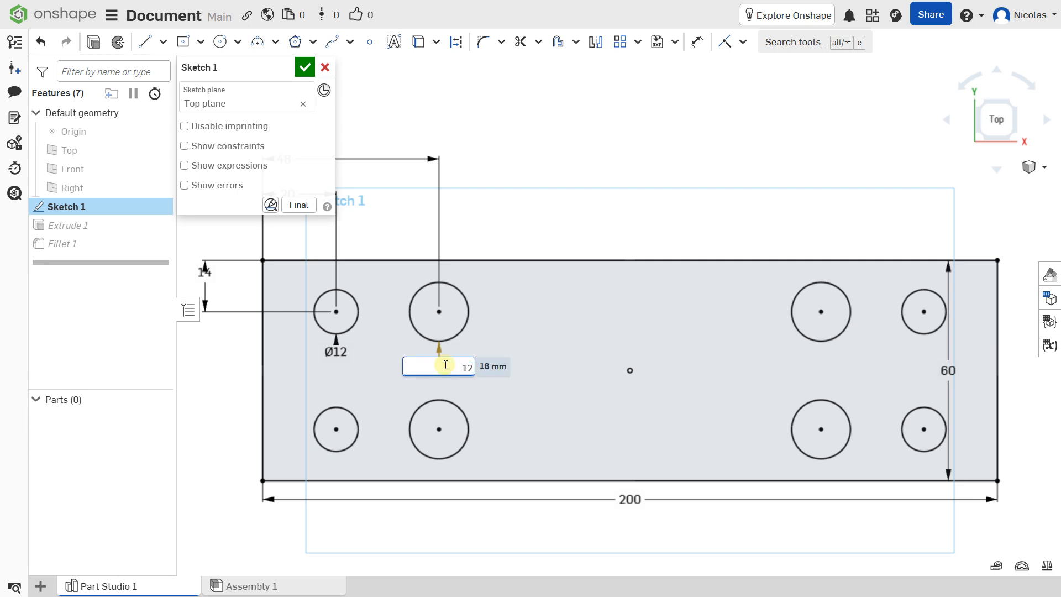
key(Return)
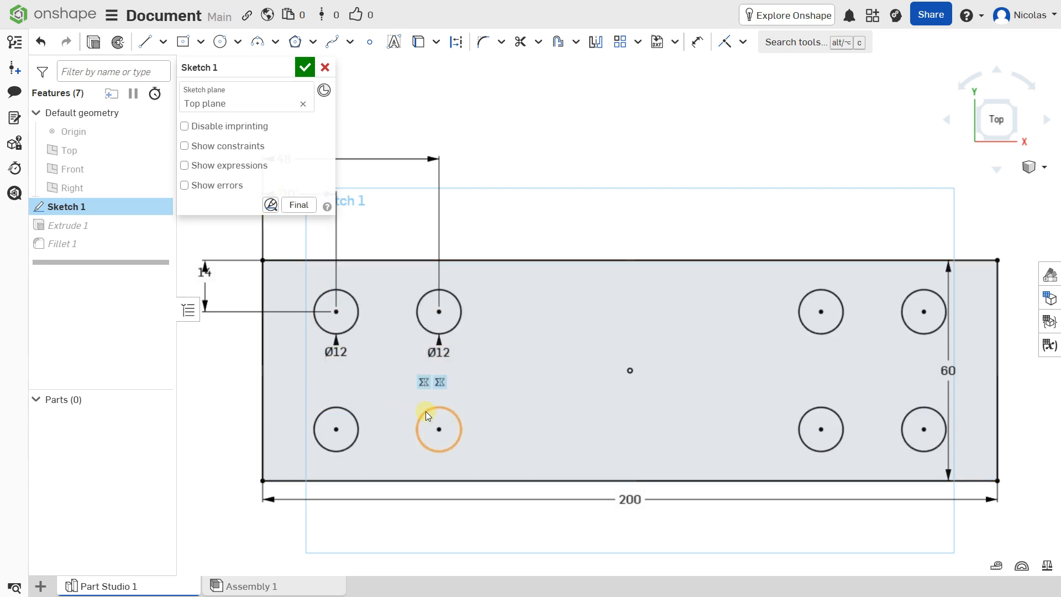
key(ctrl+a)
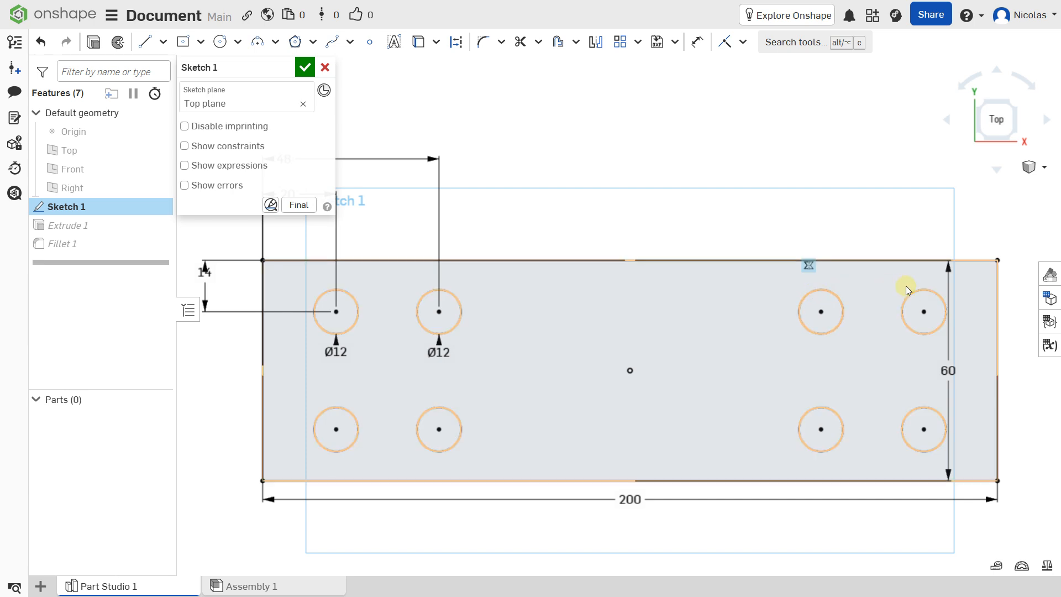
click(304, 67)
- Examine the plate and its 12 mm holes at an angle
right_drag(486, 272, 537, 261)
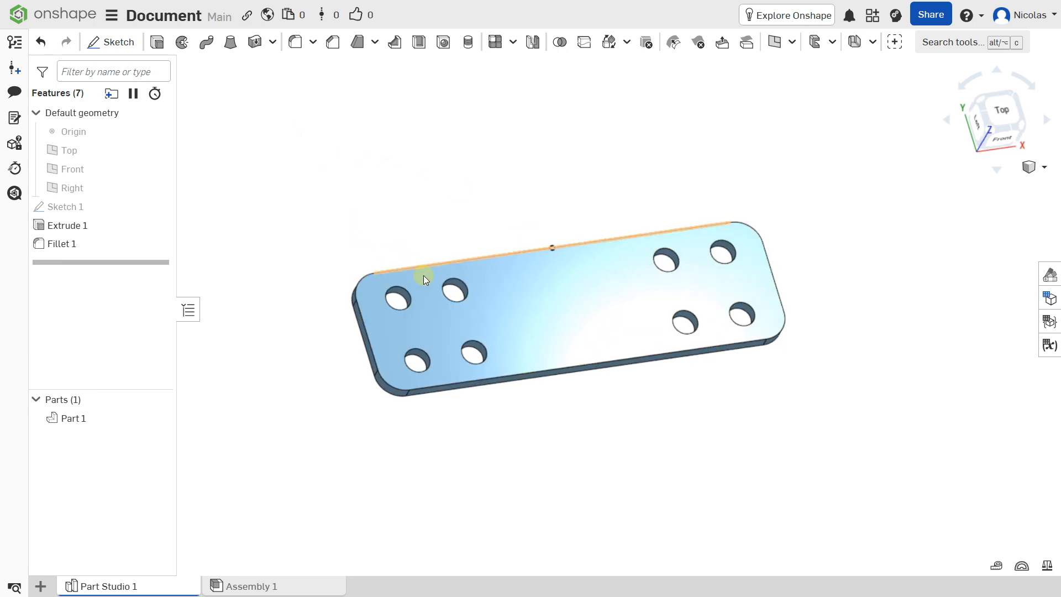
scroll(426, 277, up, 2)
middle_drag(534, 304, 512, 283)
scroll(512, 283, down, 1)
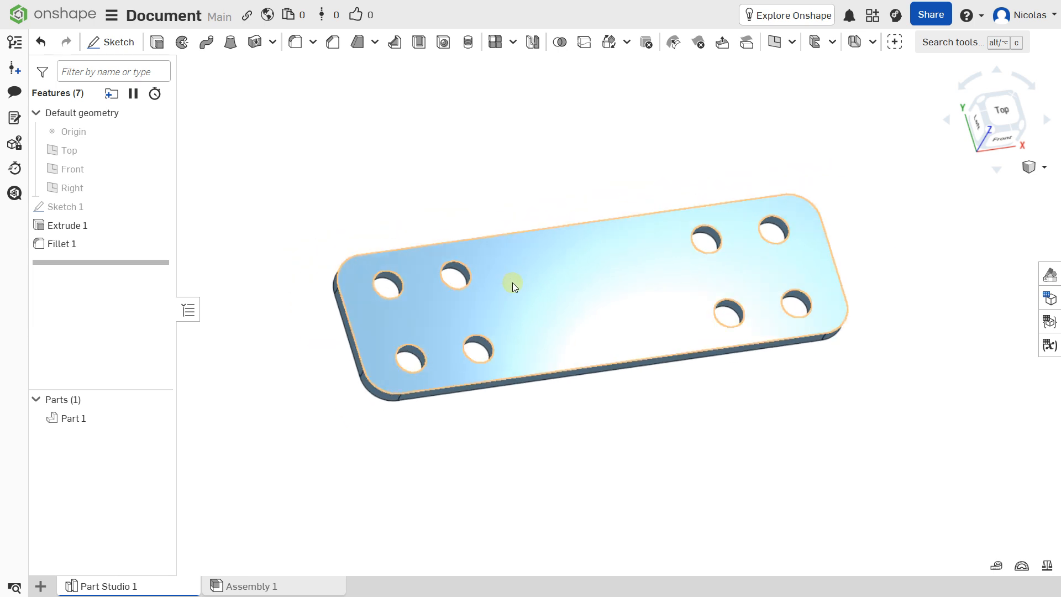
right_drag(514, 283, 515, 292)
scroll(515, 291, down, 1)
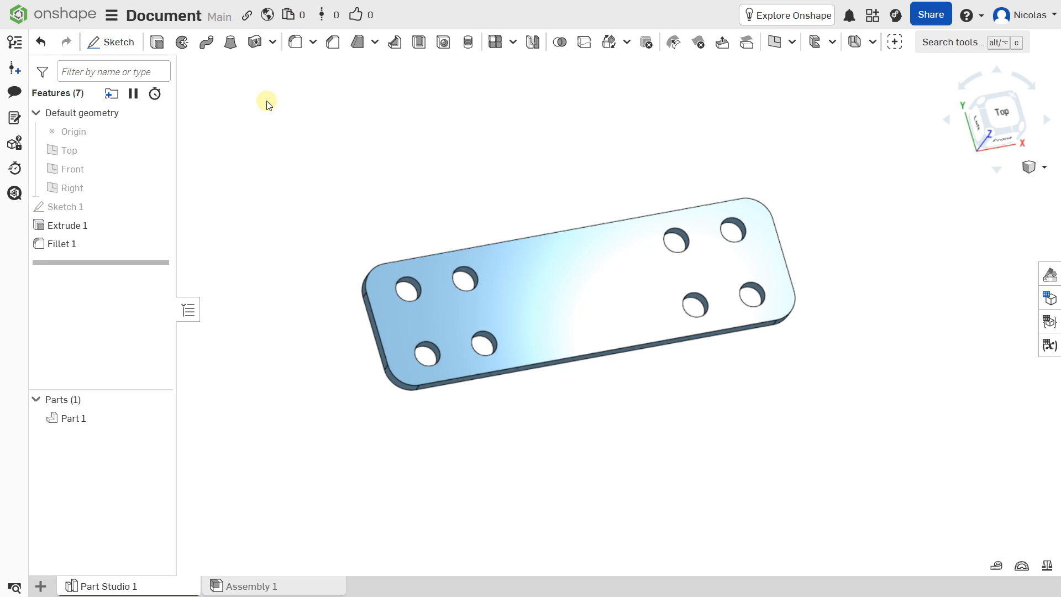
key(Caps_Lock)
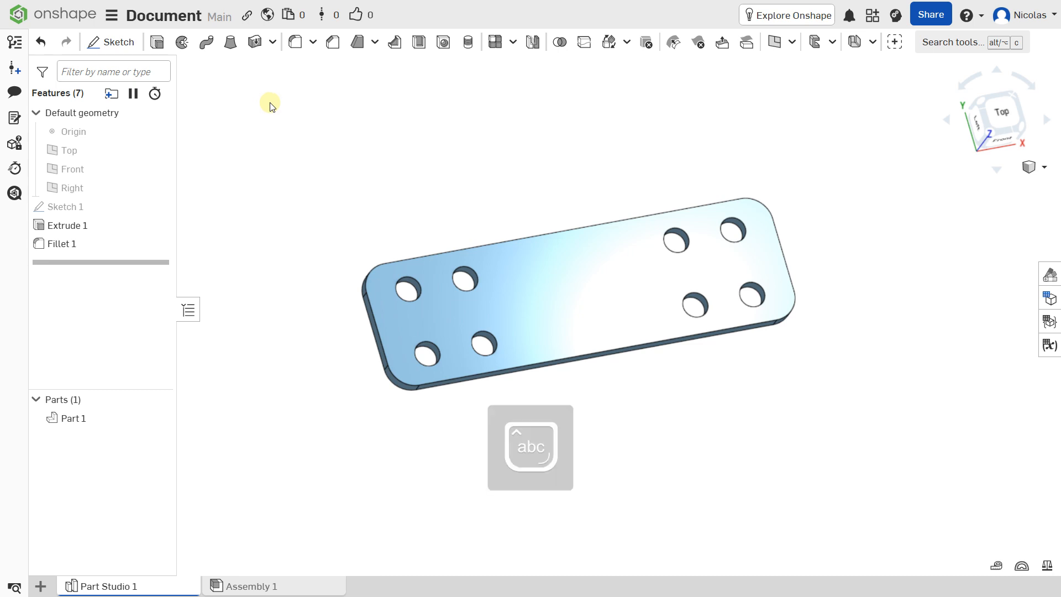